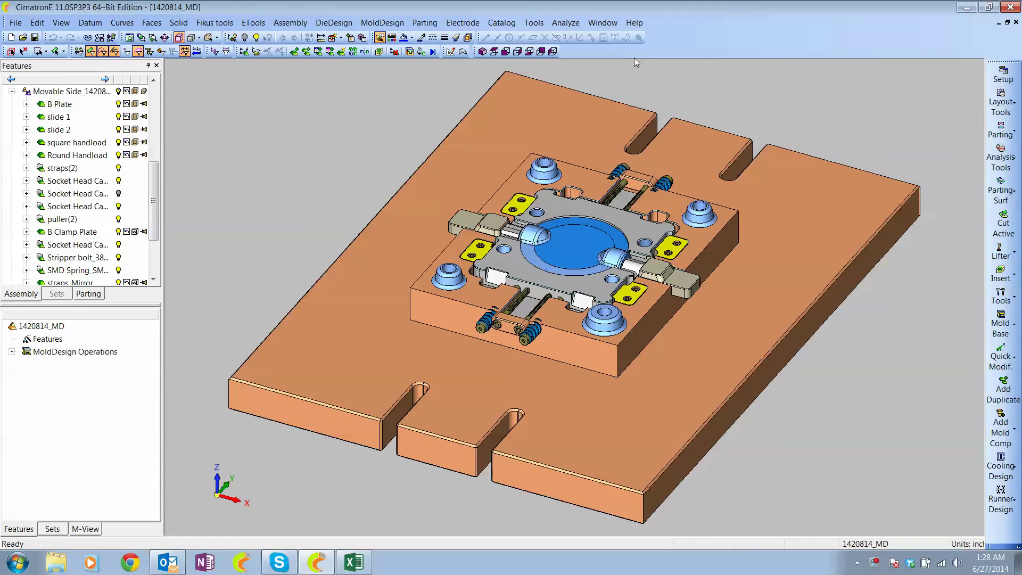
- Activate the A Plate component in the Fixed Side subassembly of the mold assembly tree
{"action": "left_click_drag", "start_coordinate": [153, 169], "coordinate": [154, 94]}
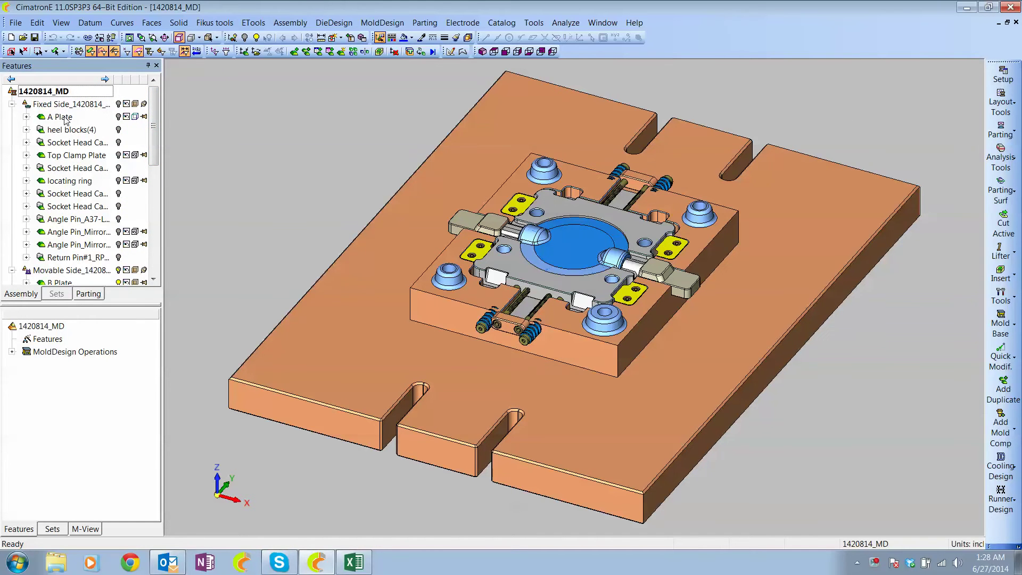
{"action": "left_click", "coordinate": [66, 117]}
{"action": "double_click", "coordinate": [68, 118]}
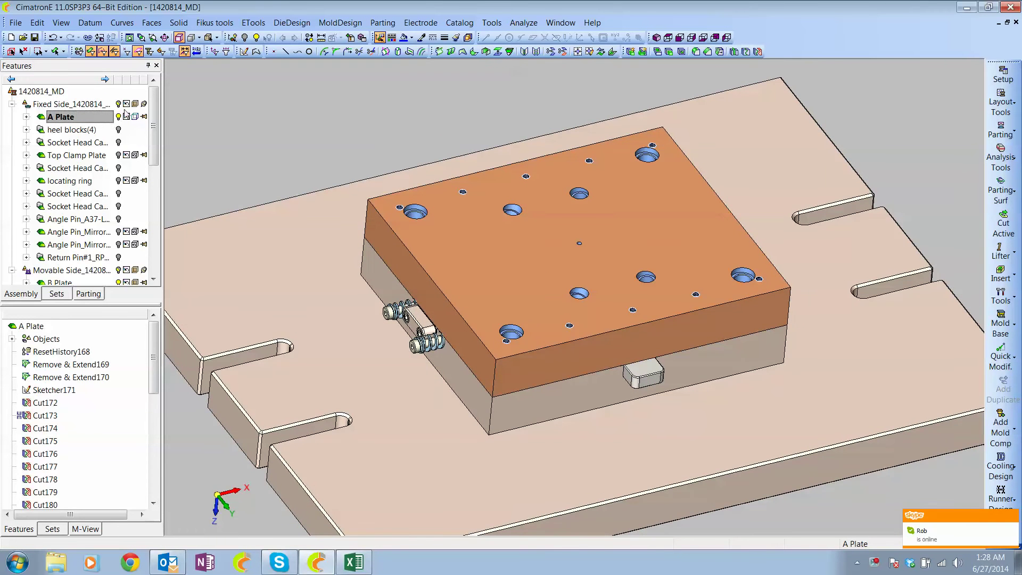
- Isolate the A Plate by hiding the other Fixed Side components and the Movable Side subassembly, and view its cavity face
{"action": "double_click", "coordinate": [111, 105]}
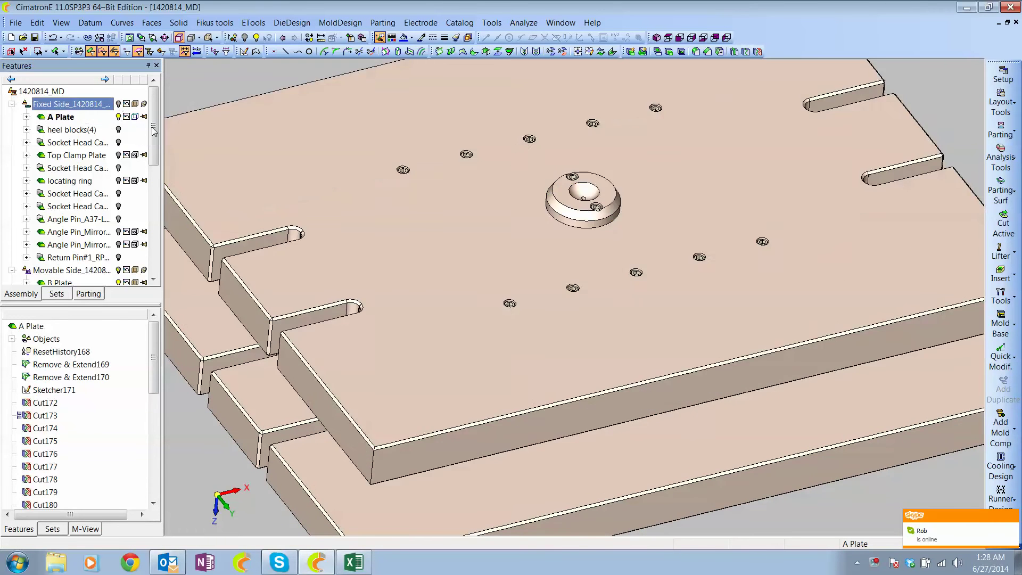
{"action": "double_click", "coordinate": [111, 105]}
{"action": "scroll", "coordinate": [139, 122], "scroll_direction": "down", "scroll_amount": 3}
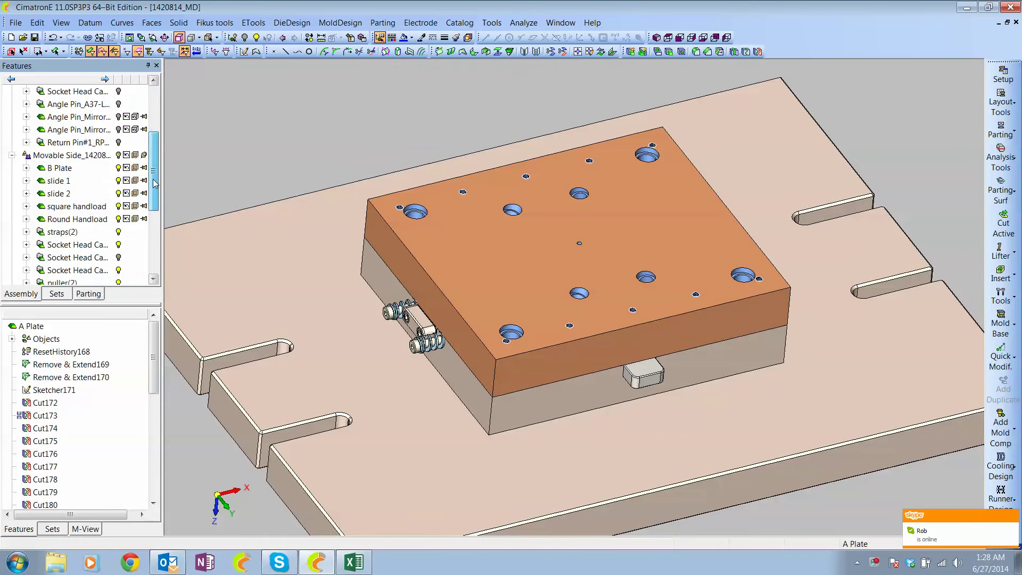
{"action": "left_click", "coordinate": [112, 143]}
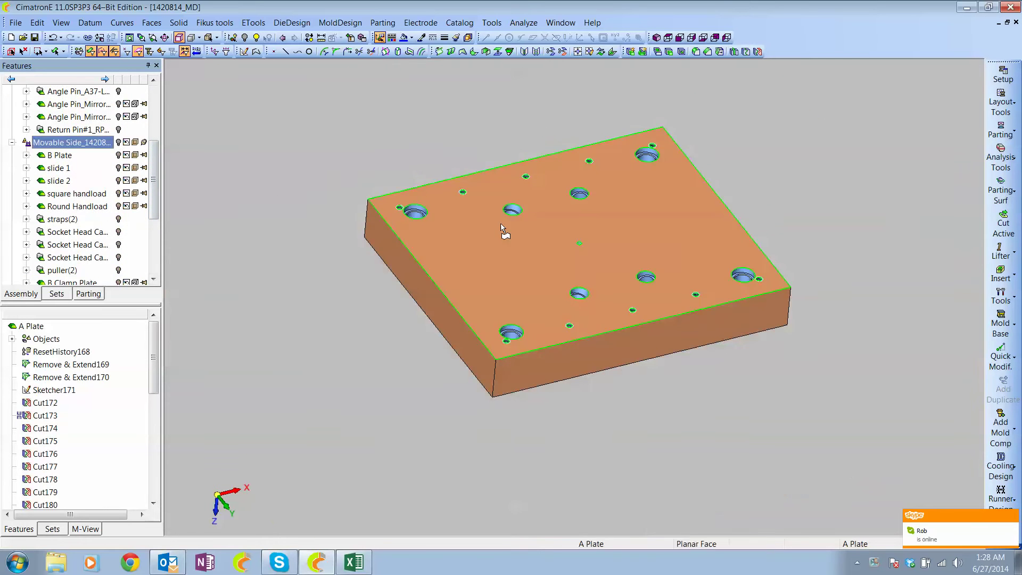
{"action": "middle_click_drag", "start_coordinate": [505, 229], "coordinate": [588, 153]}
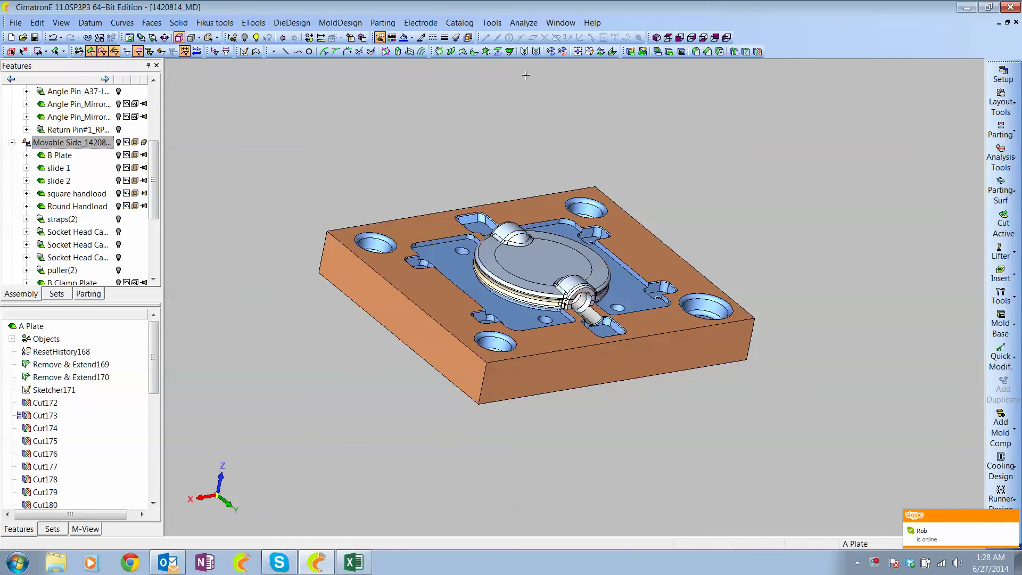
- Define the A Plate's stock size from its whole geometry as rectangular with no offset, ALUMINUM material and 3 decimals
{"action": "left_click", "coordinate": [492, 23]}
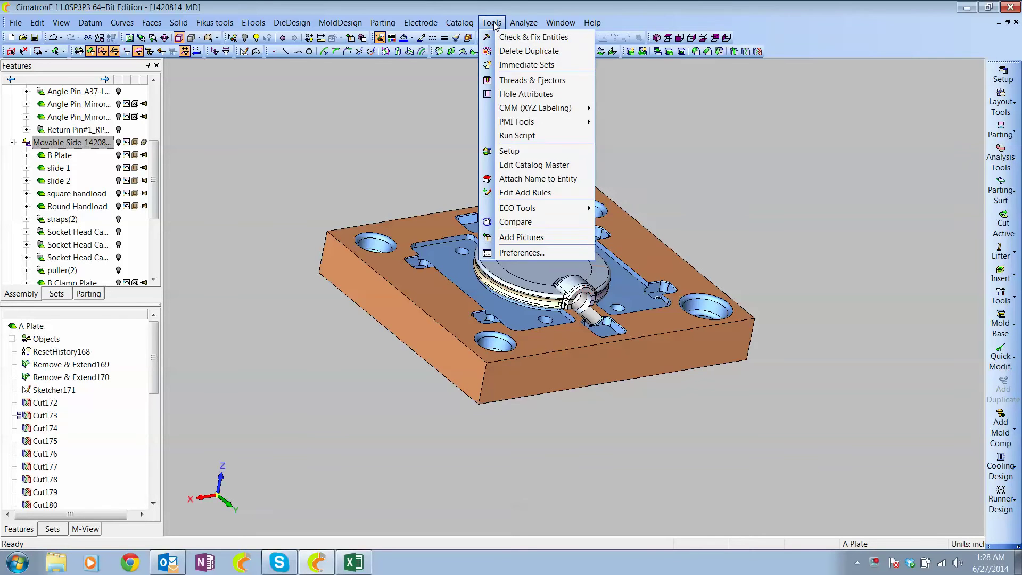
{"action": "left_click", "coordinate": [548, 206]}
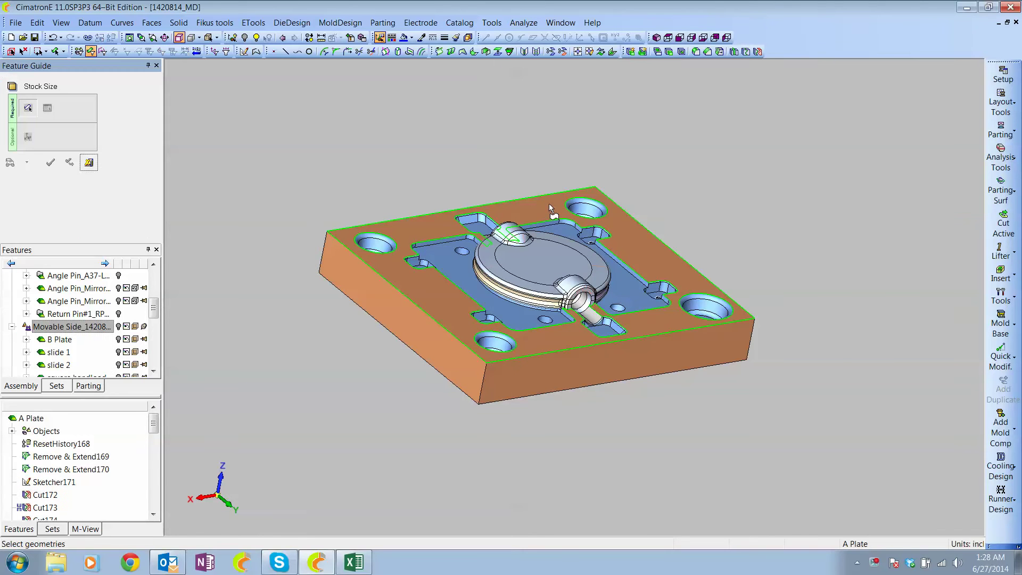
{"action": "left_click_drag", "start_coordinate": [257, 118], "coordinate": [831, 488]}
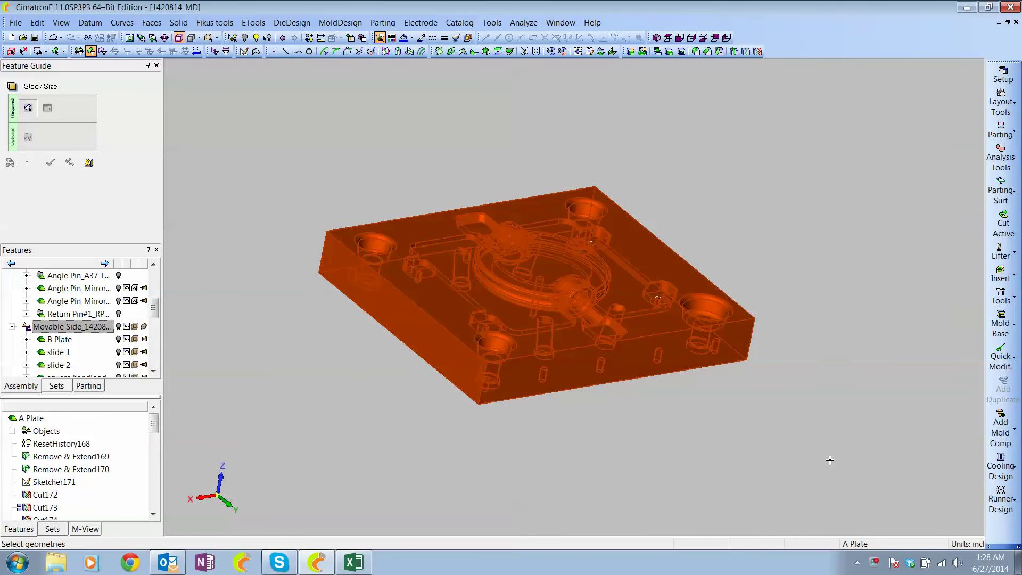
{"action": "middle_click", "coordinate": [818, 305]}
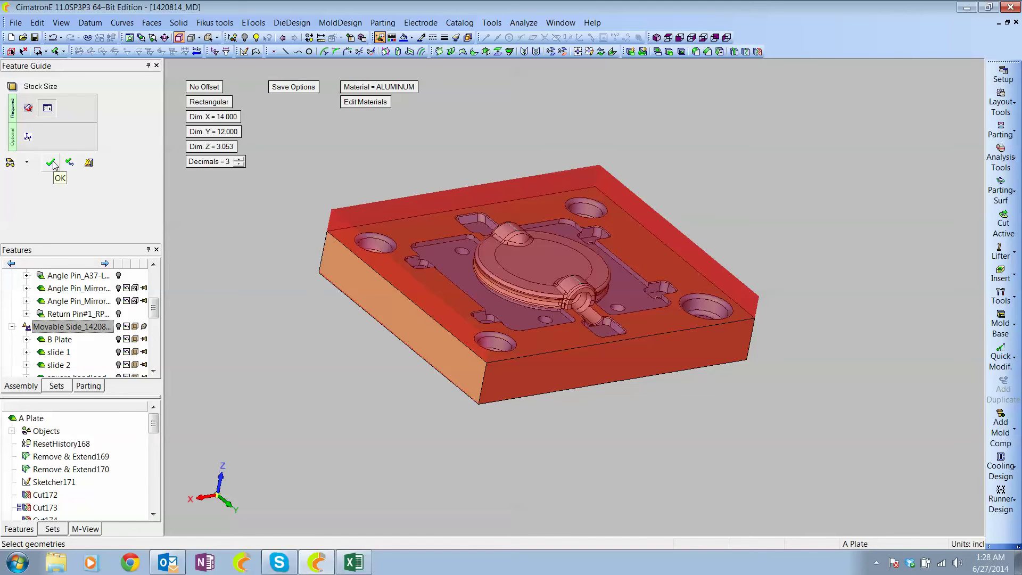
{"action": "left_click", "coordinate": [52, 160]}
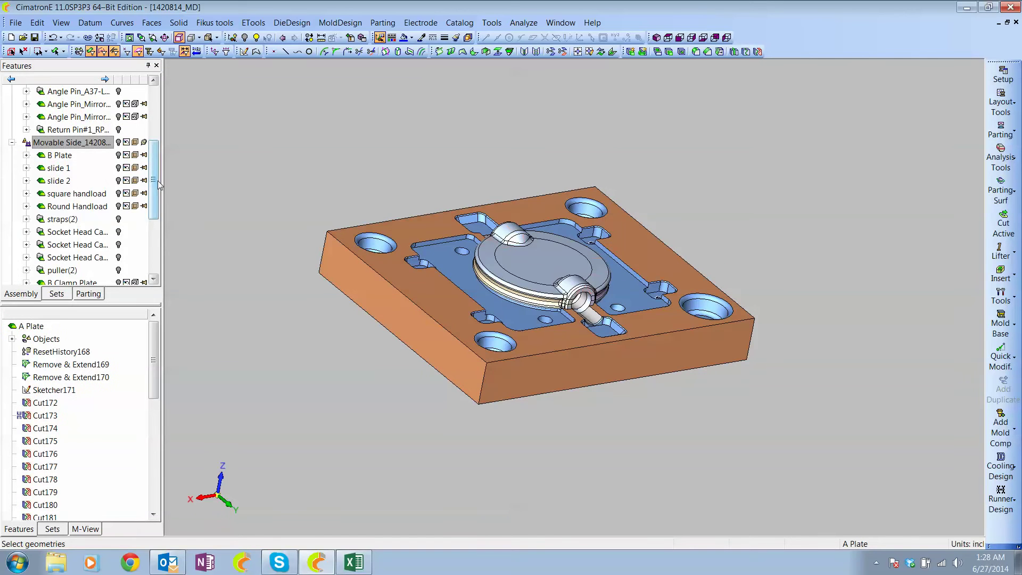
- Reactivate the top-level assembly 1420814_MD and open the A Plate component in its own window
{"action": "left_click_drag", "start_coordinate": [155, 183], "coordinate": [156, 127]}
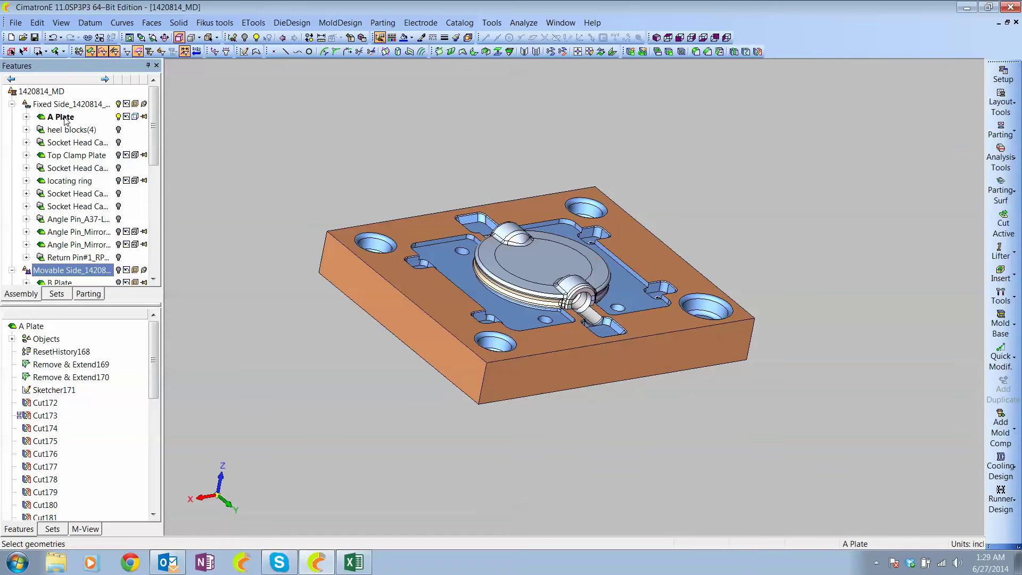
{"action": "double_click", "coordinate": [55, 92]}
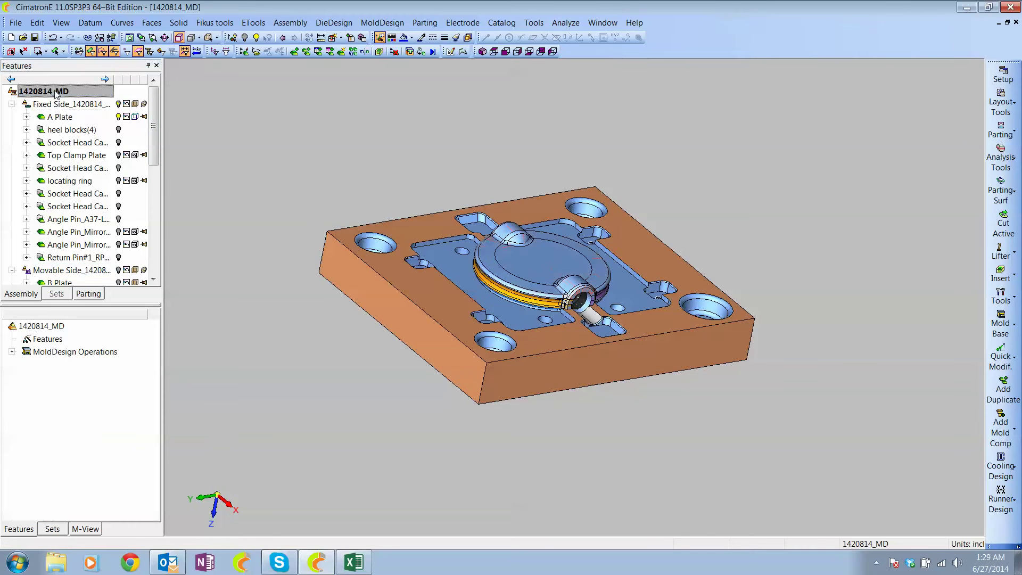
{"action": "right_click", "coordinate": [62, 119]}
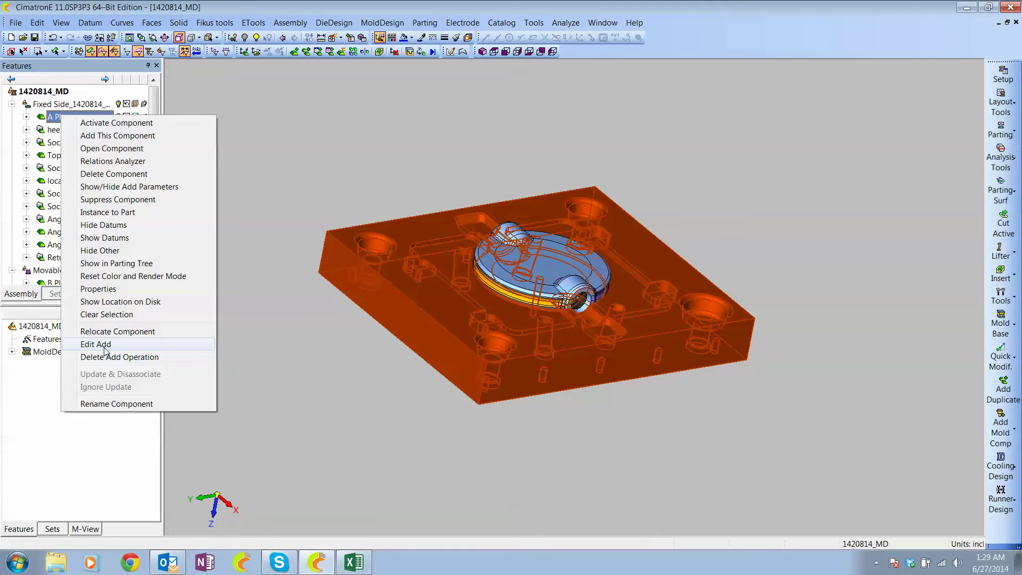
{"action": "left_click", "coordinate": [109, 148]}
- Try to create a drawing of the A Plate from a drafting template
{"action": "left_click", "coordinate": [15, 22]}
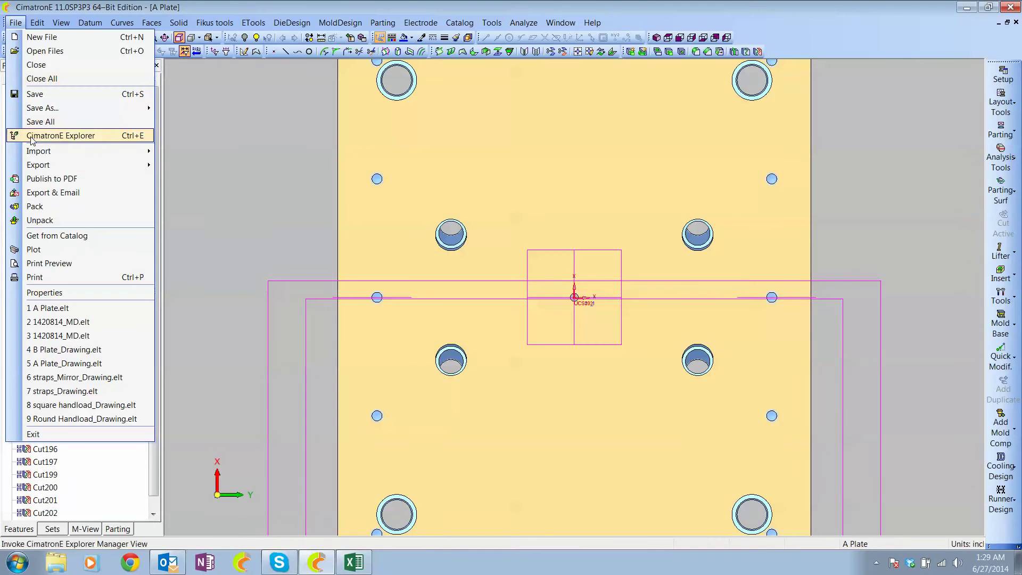
{"action": "mouse_move", "coordinate": [107, 166]}
{"action": "left_click", "coordinate": [213, 195]}
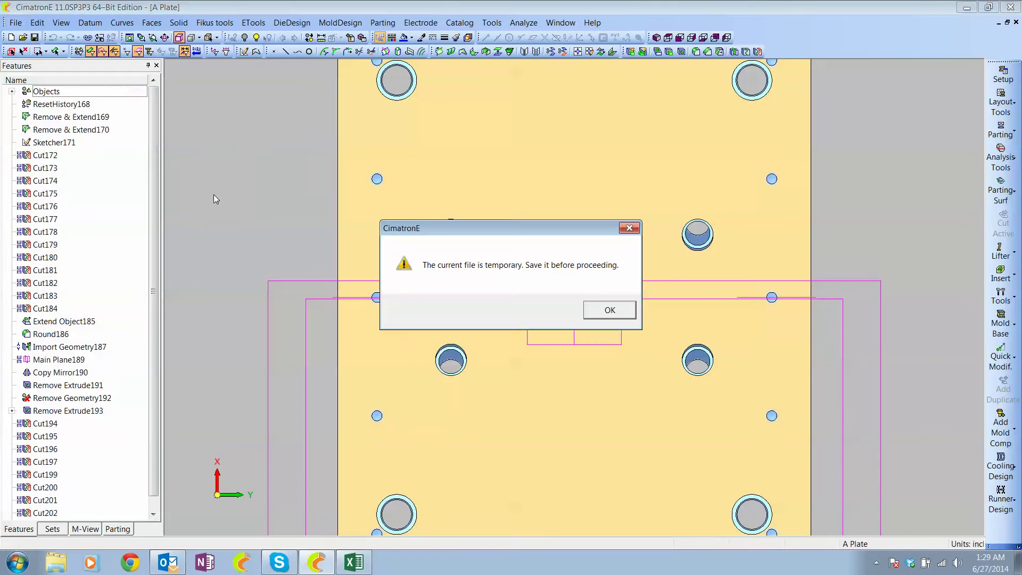
{"action": "left_click", "coordinate": [612, 312]}
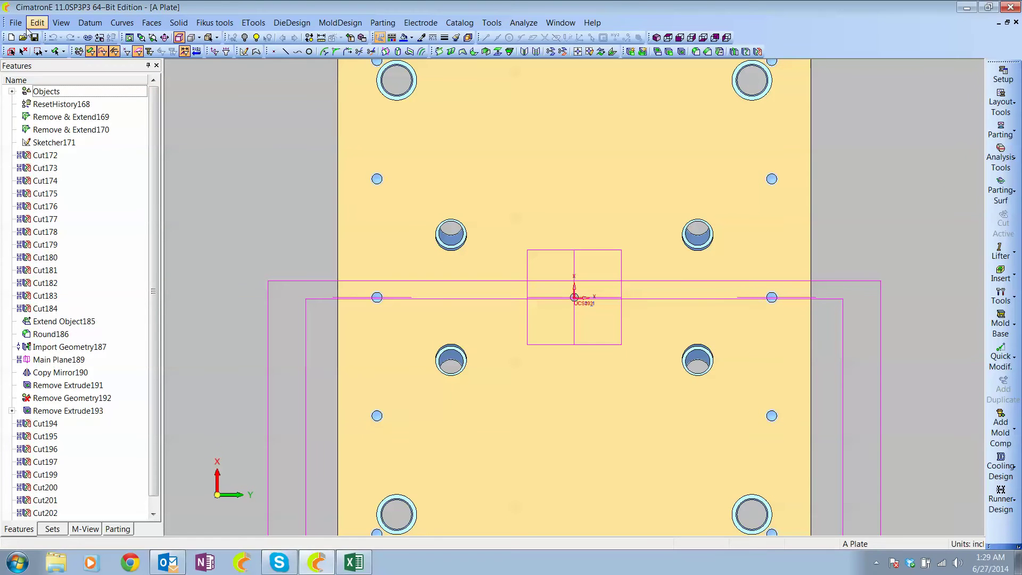
- Start a drawing of the A Plate from the drafting template JB_A4_Template.dtp
{"action": "left_click", "coordinate": [16, 22]}
{"action": "mouse_move", "coordinate": [63, 154]}
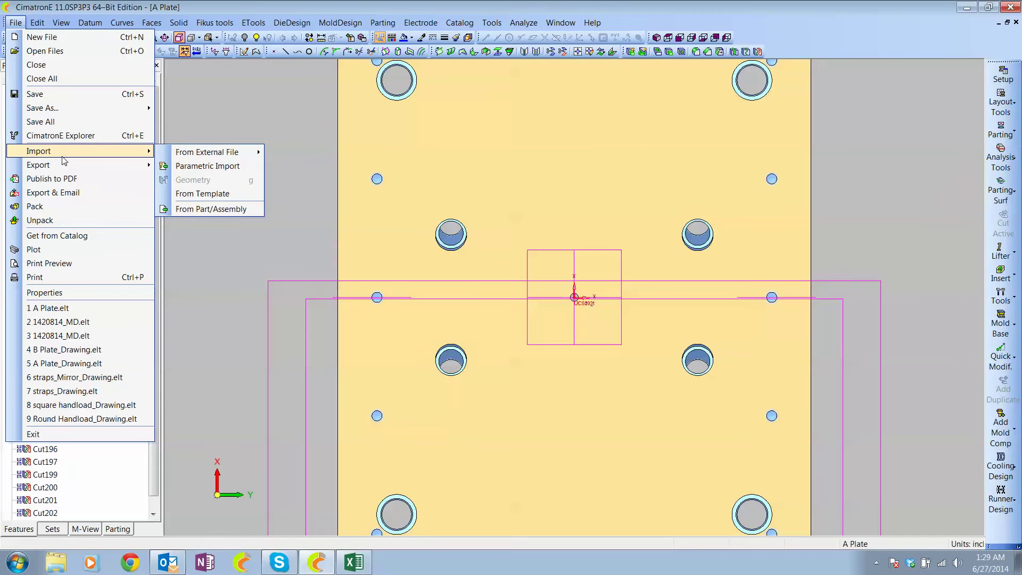
{"action": "left_click", "coordinate": [203, 197]}
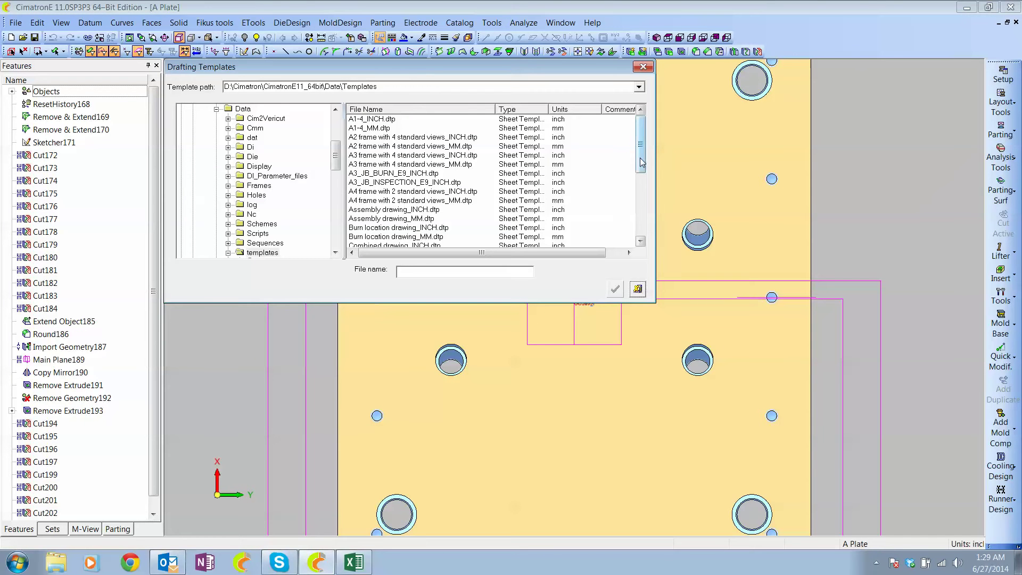
{"action": "left_click_drag", "start_coordinate": [641, 162], "coordinate": [643, 197]}
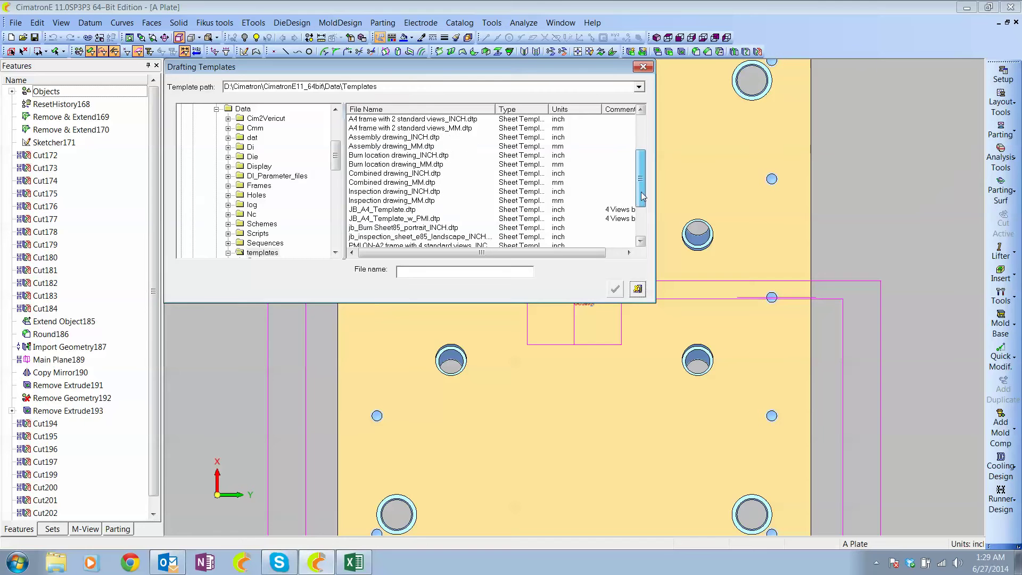
{"action": "left_click", "coordinate": [365, 210]}
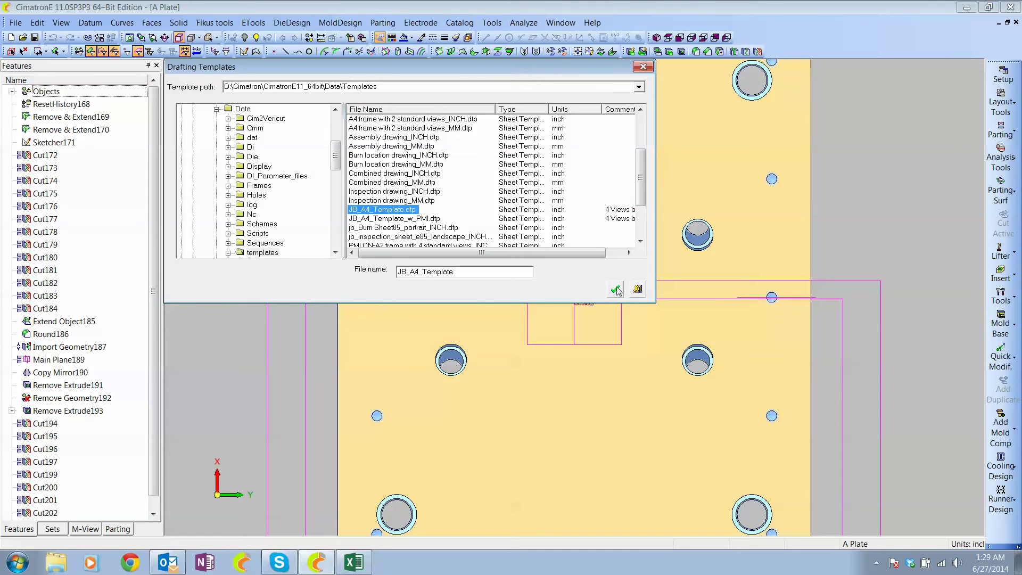
{"action": "left_click", "coordinate": [615, 290]}
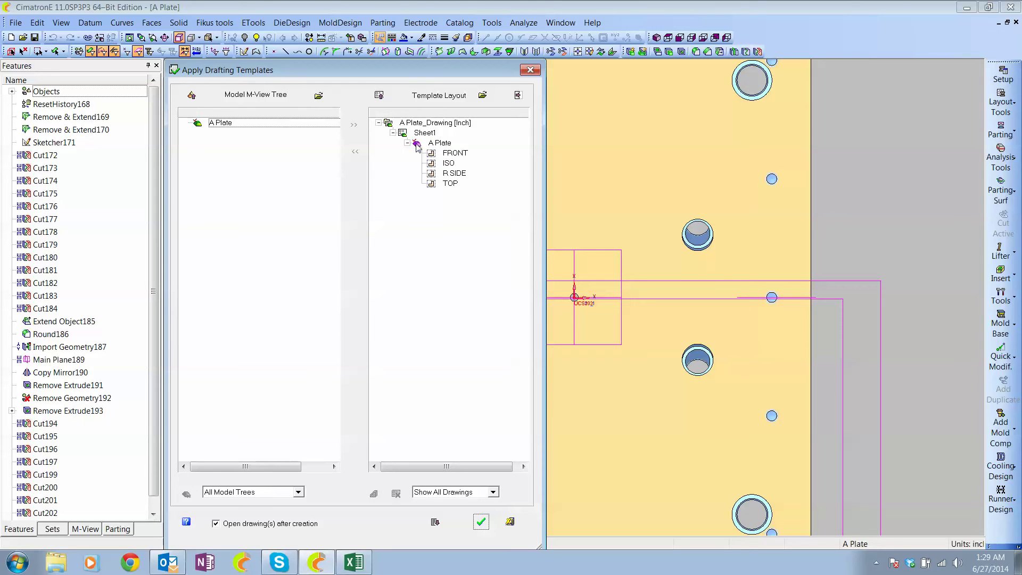
- Browse for more models for the drafting template and select Angle Pin, B Clamp Plate, B Plate, heel blocks and locating ring in the Drafting folder
{"action": "left_click", "coordinate": [318, 96]}
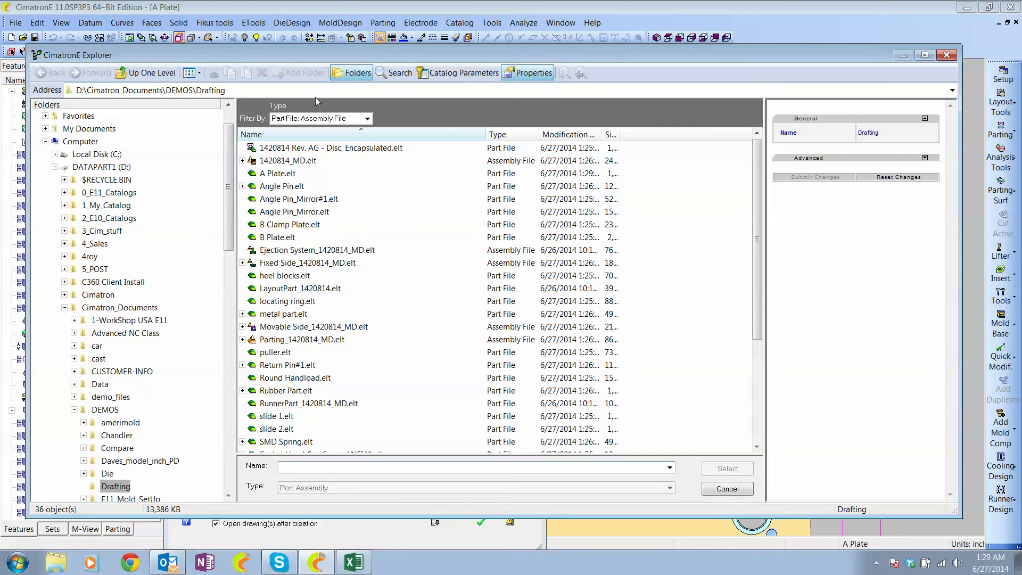
{"action": "left_click", "coordinate": [281, 174]}
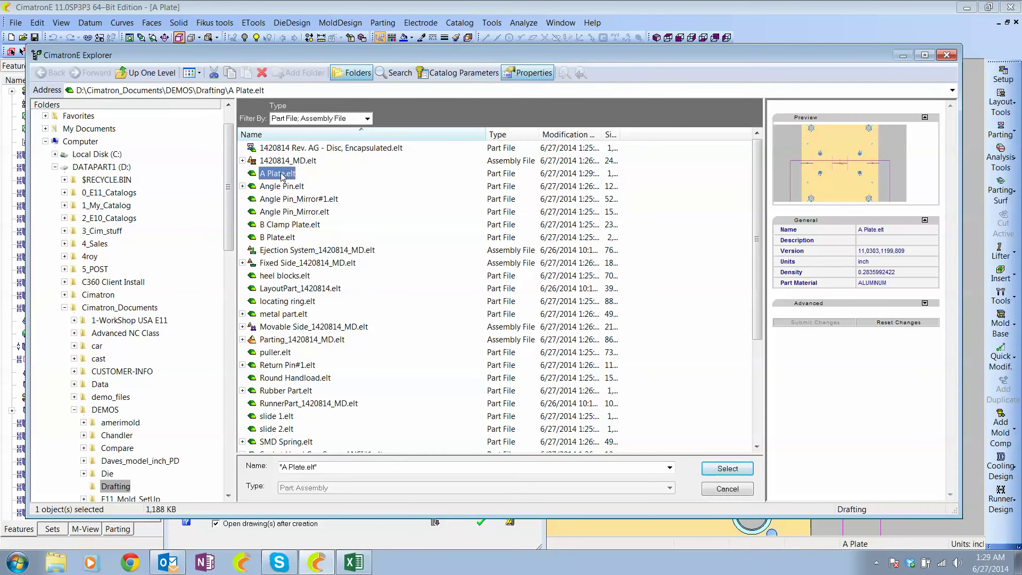
{"action": "left_click_drag", "start_coordinate": [330, 58], "coordinate": [343, 32]}
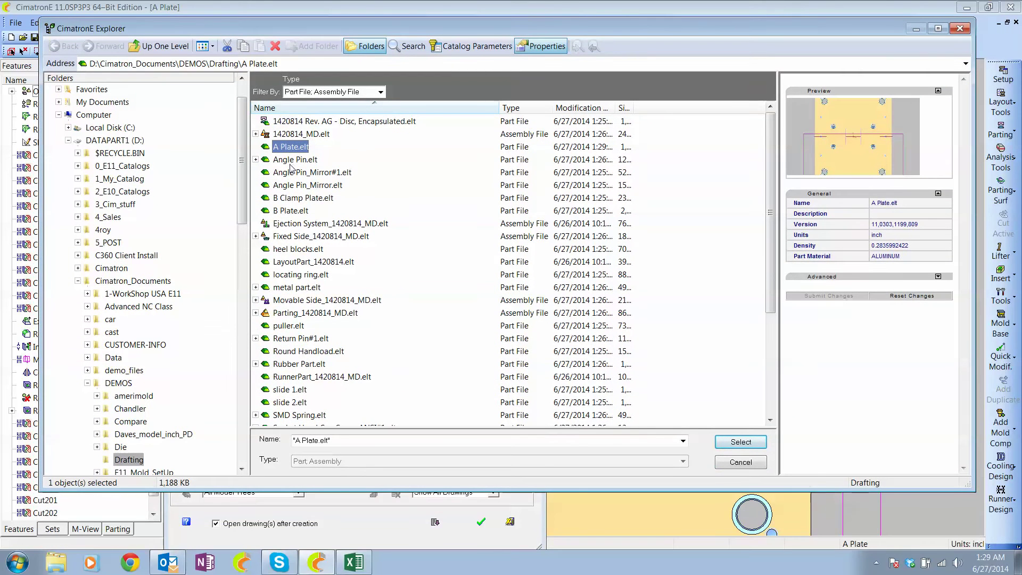
{"action": "left_click", "coordinate": [292, 160]}
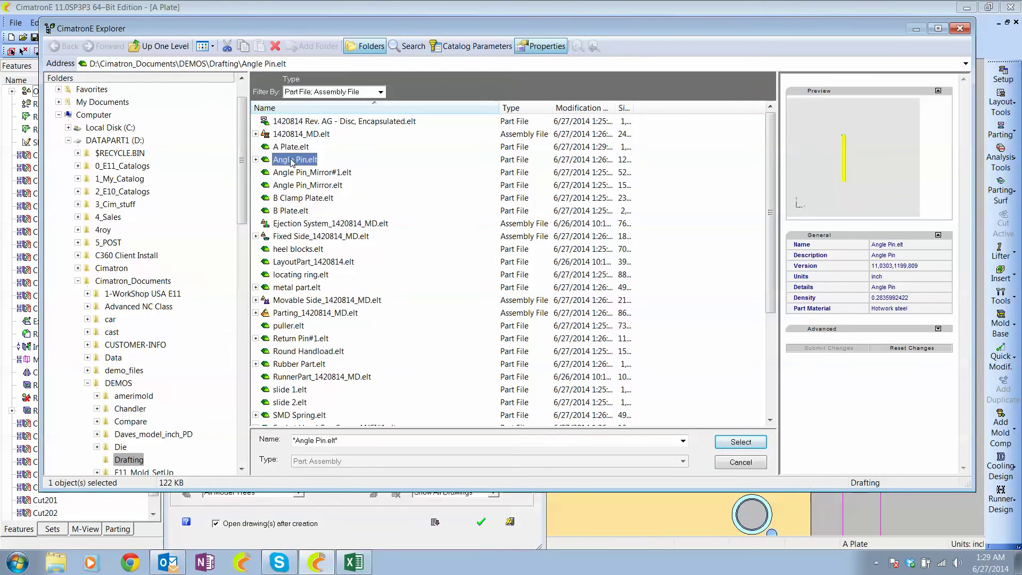
{"action": "left_click", "coordinate": [294, 198], "text": "ctrl"}
{"action": "left_click", "coordinate": [293, 211], "text": "ctrl"}
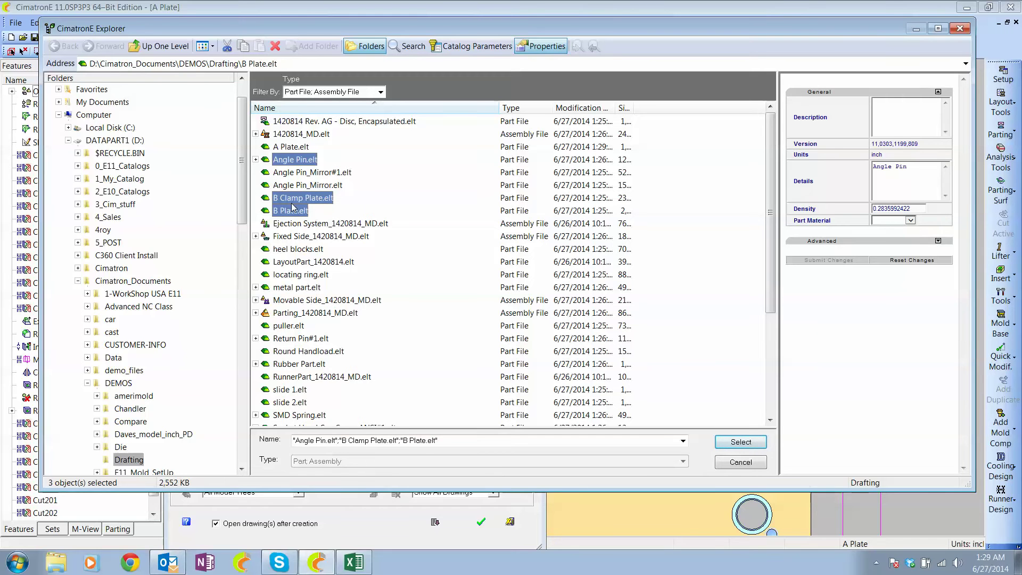
{"action": "left_click", "coordinate": [298, 249], "text": "ctrl"}
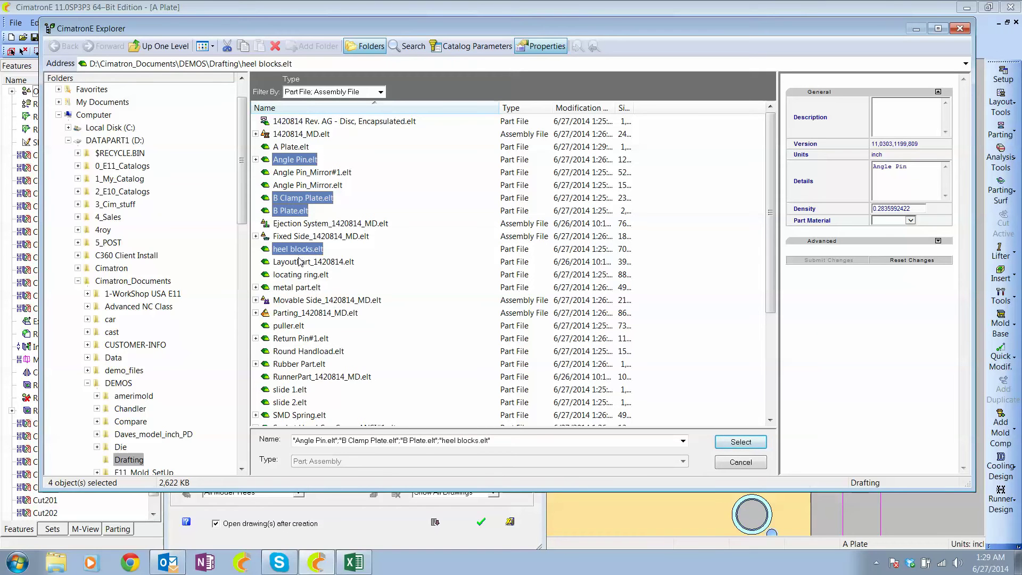
{"action": "left_click", "coordinate": [299, 278], "text": "ctrl"}
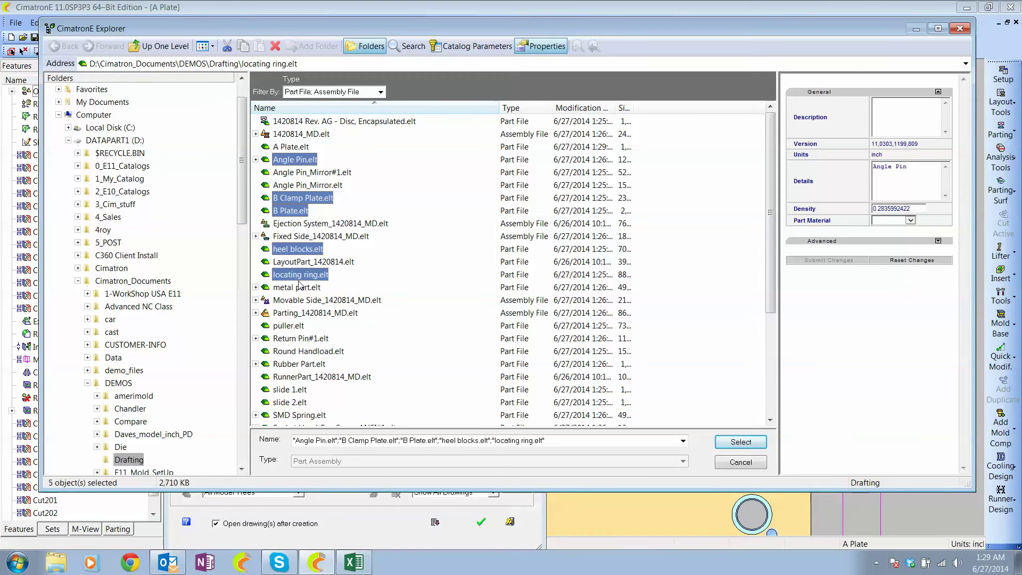
- Add the puller, Round Handload, slide 1 and slide 2 part files to the model selection
{"action": "left_click", "coordinate": [292, 328], "text": "ctrl"}
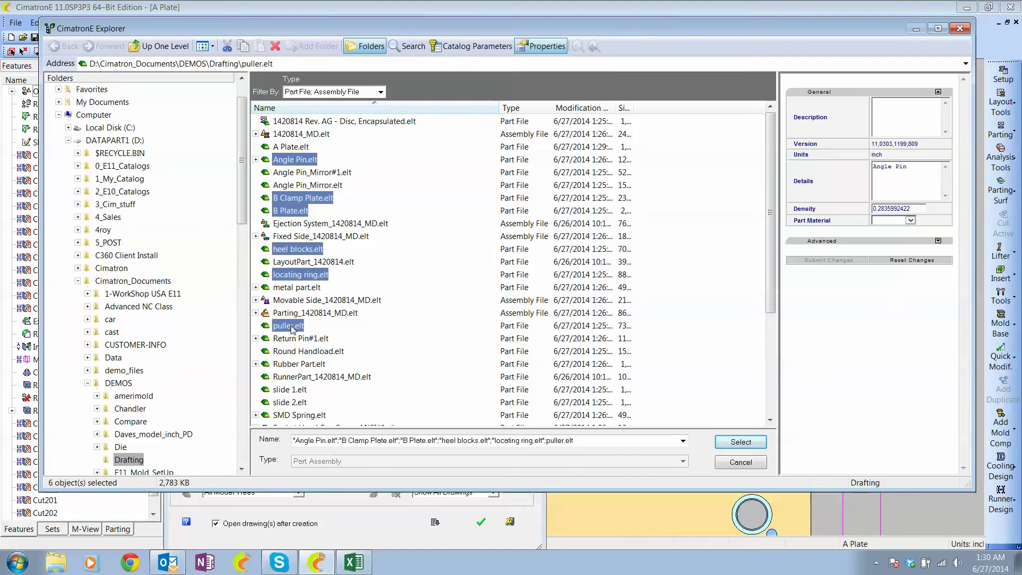
{"action": "left_click", "coordinate": [292, 353], "text": "ctrl"}
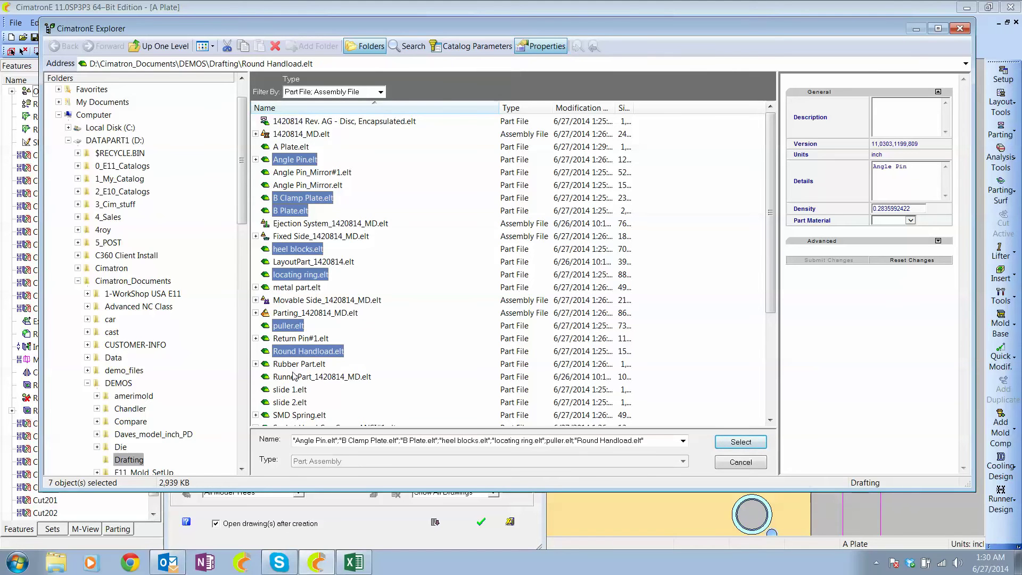
{"action": "left_click", "coordinate": [291, 389], "text": "ctrl"}
{"action": "left_click", "coordinate": [290, 403], "text": "ctrl"}
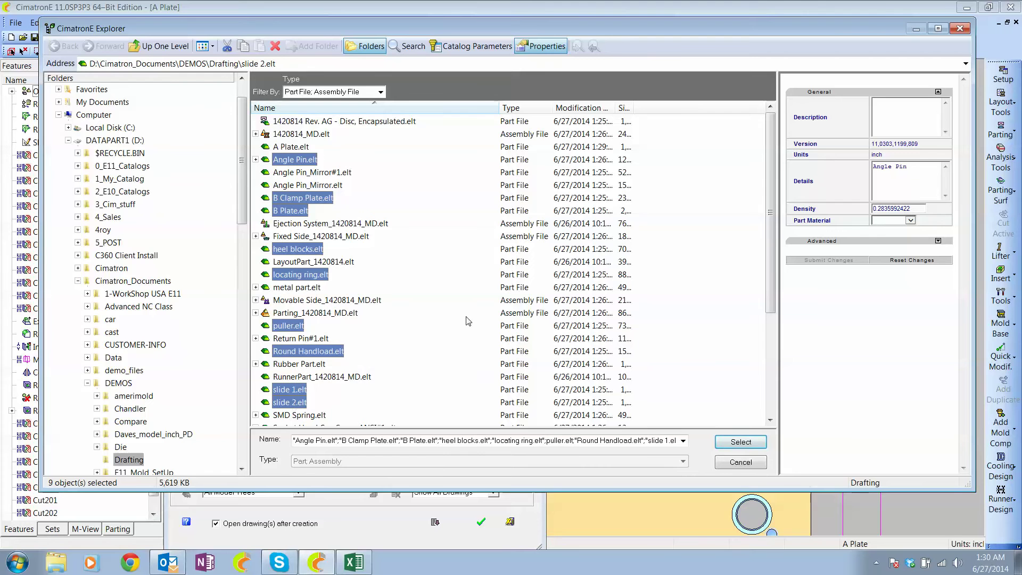
- Add square handload, straps and Top Clamp Plate to the model selection and create the template drawings for all selected parts
{"action": "left_click_drag", "start_coordinate": [771, 289], "coordinate": [771, 375]}
{"action": "scroll", "coordinate": [772, 377], "scroll_direction": "down", "scroll_amount": 1}
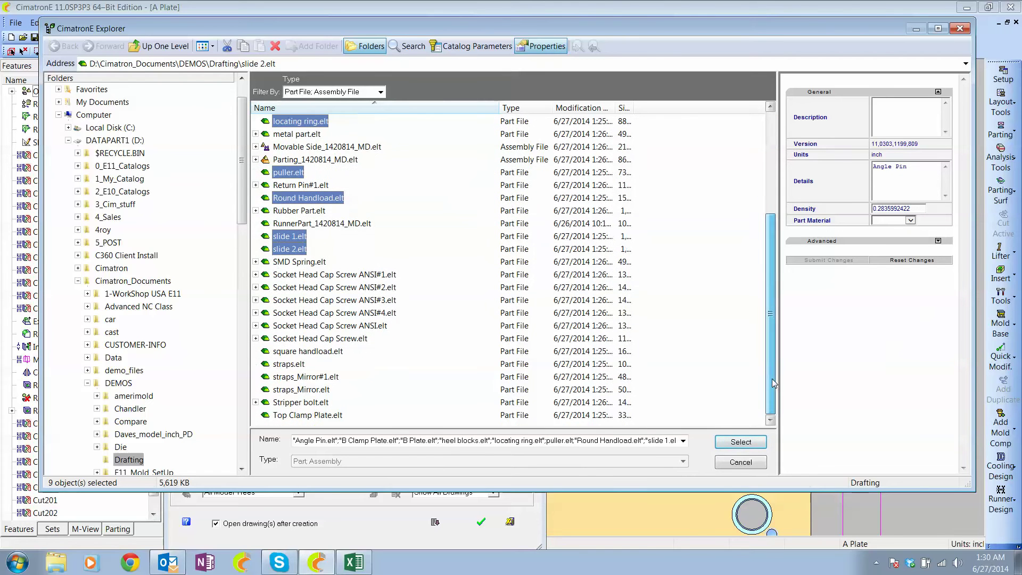
{"action": "left_click", "coordinate": [329, 352], "text": "ctrl"}
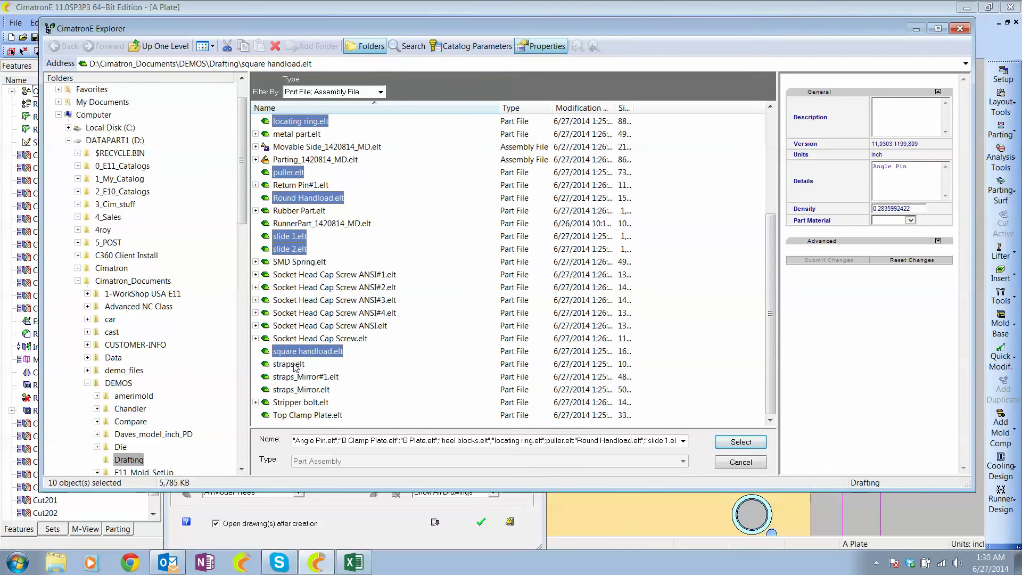
{"action": "left_click", "coordinate": [292, 365], "text": "ctrl"}
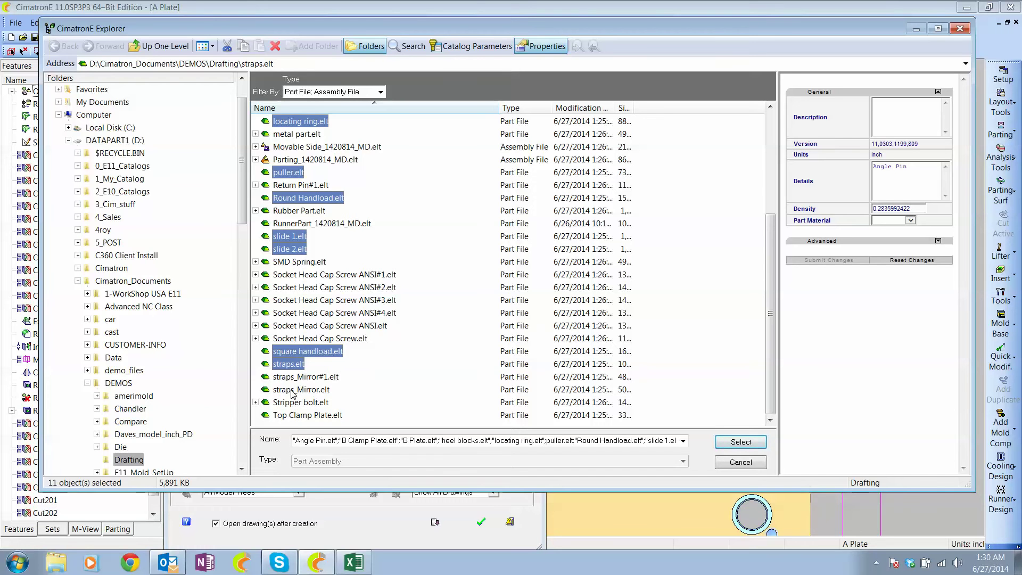
{"action": "left_click", "coordinate": [298, 417], "text": "ctrl"}
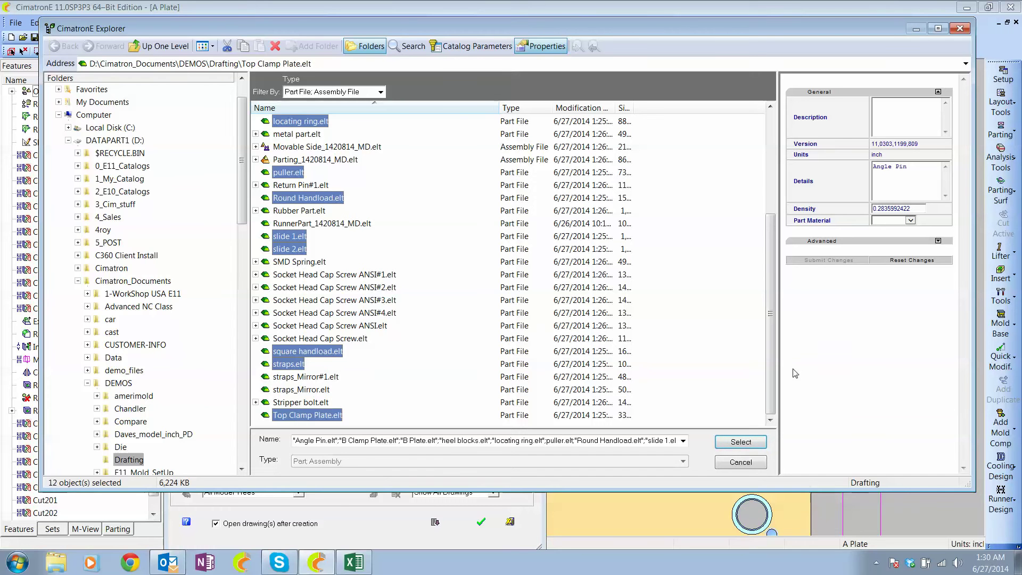
{"action": "left_click_drag", "start_coordinate": [769, 376], "coordinate": [780, 258]}
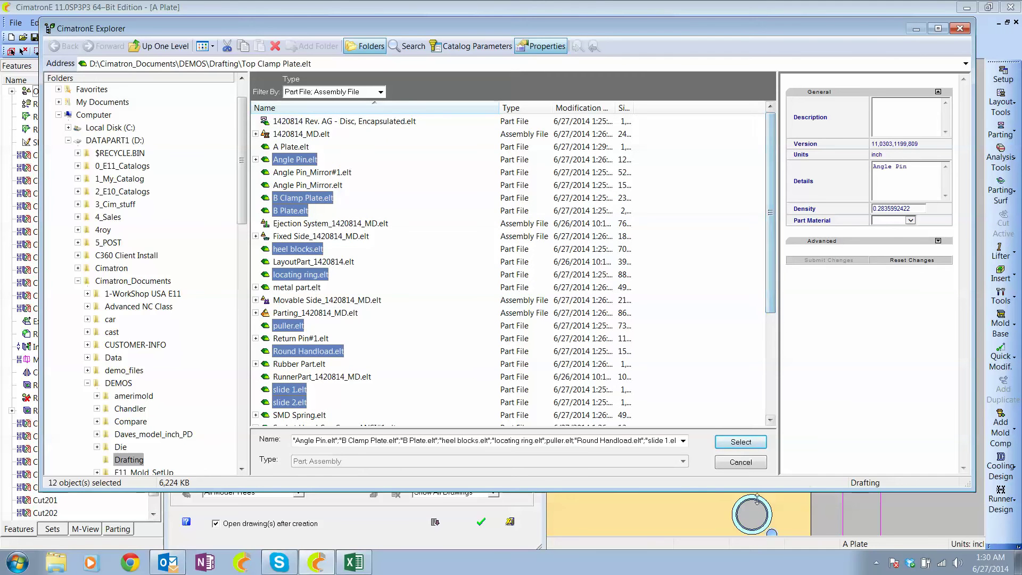
{"action": "left_click", "coordinate": [747, 442]}
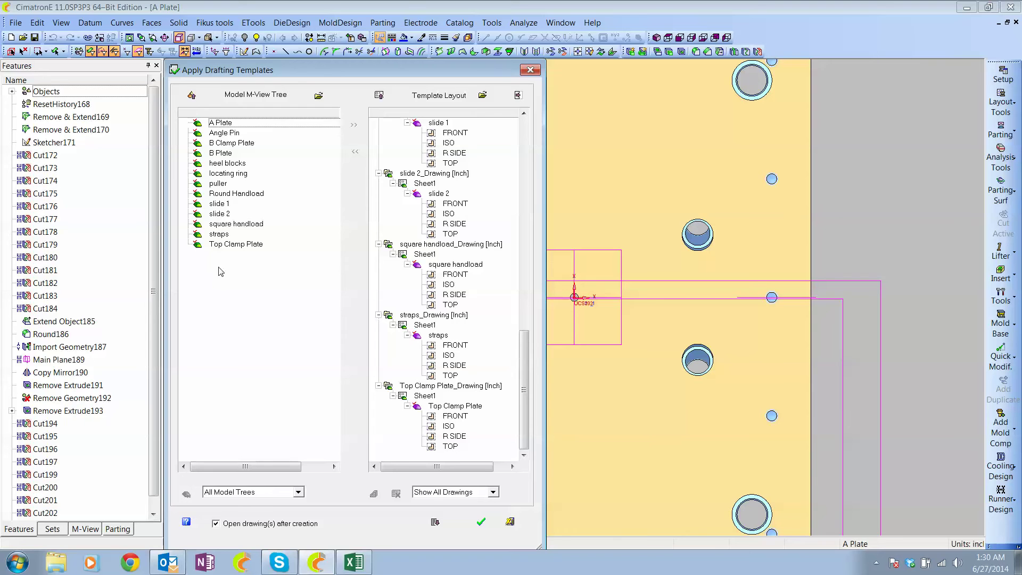
{"action": "left_click", "coordinate": [481, 523]}
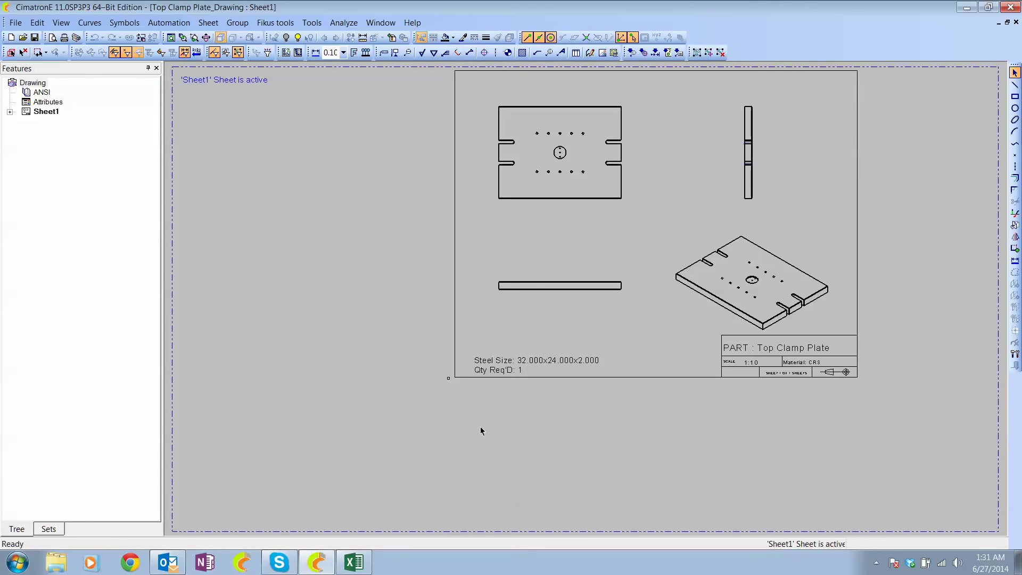
- Check the title block of the Top Clamp Plate drawing, and close the drawing with its changes saved
{"action": "key", "text": "ctrl+f"}
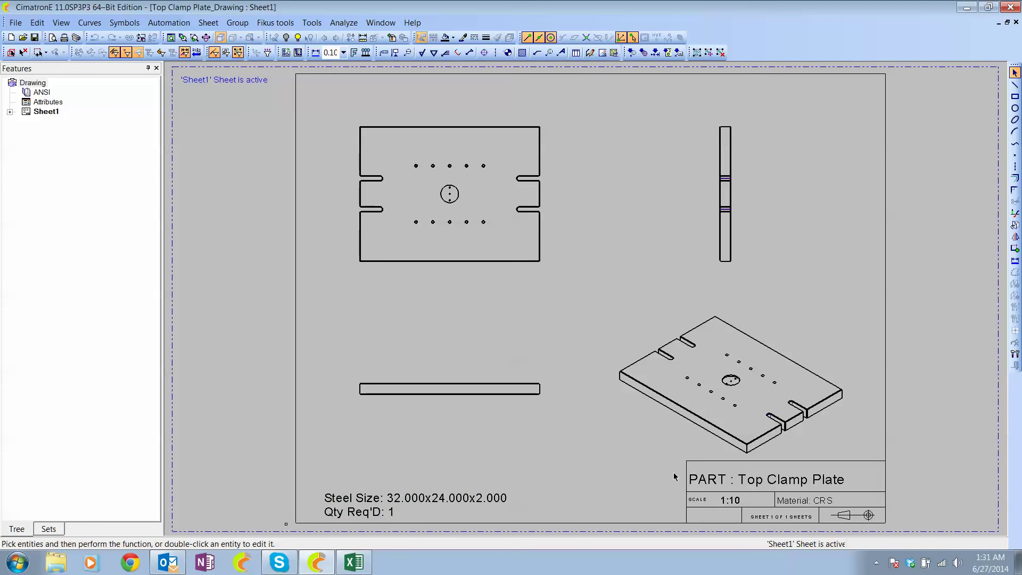
{"action": "scroll", "coordinate": [702, 439], "scroll_direction": "up", "scroll_amount": 3}
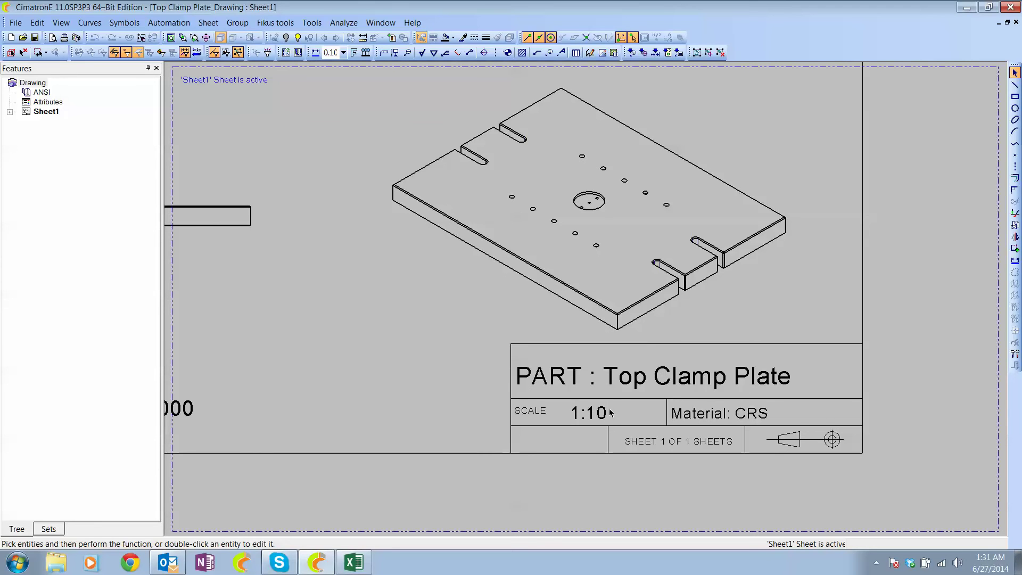
{"action": "key", "text": "ctrl+a"}
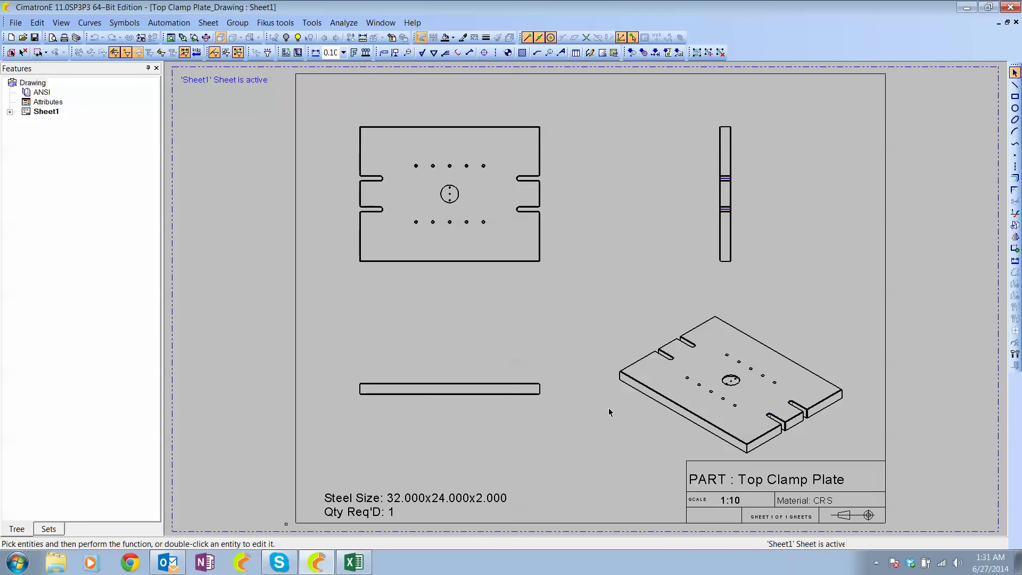
{"action": "left_click", "coordinate": [1016, 23]}
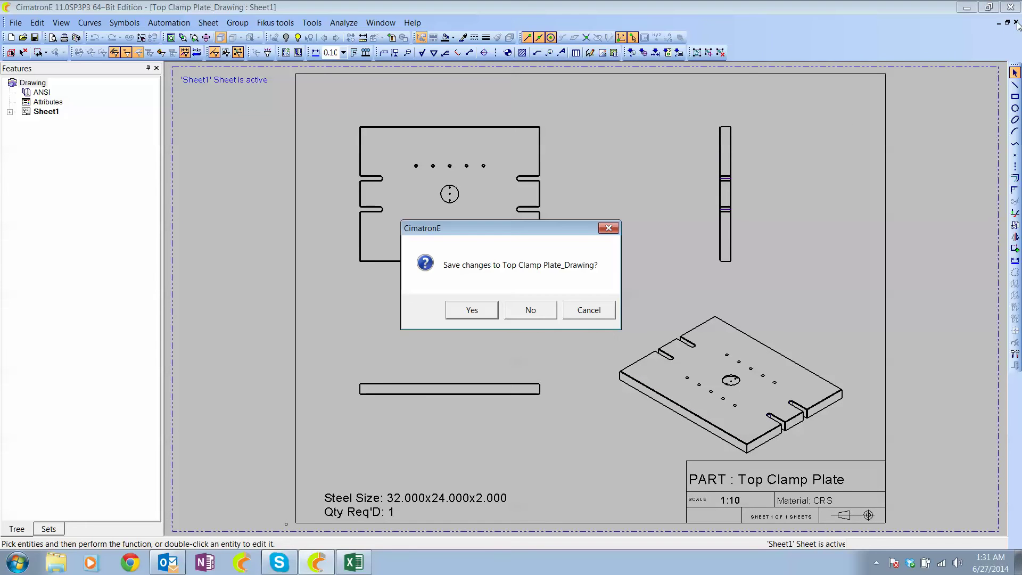
{"action": "left_click", "coordinate": [467, 310]}
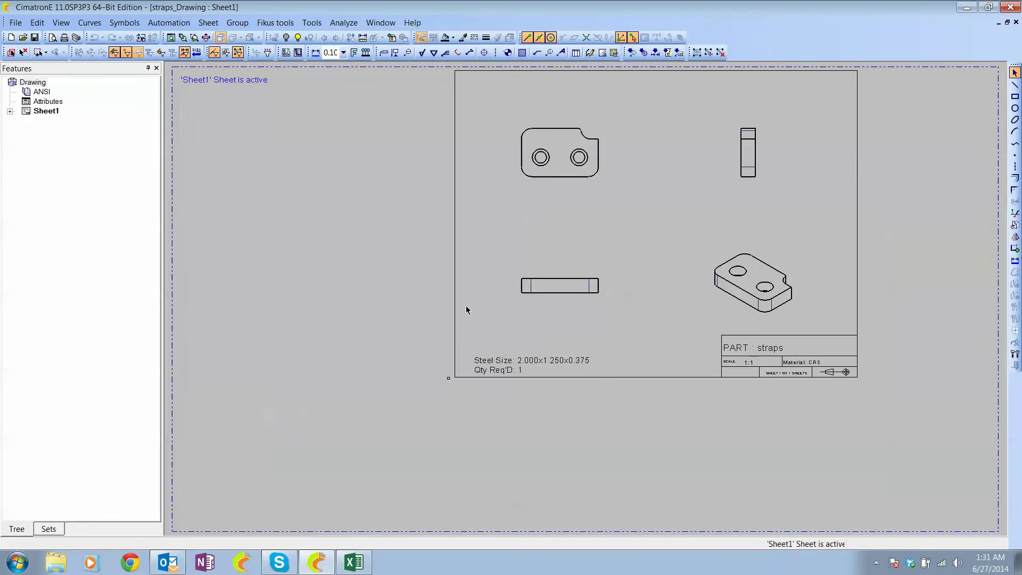
- Save and close the straps, square handload and slide 2 drawings
{"action": "left_click", "coordinate": [1016, 23]}
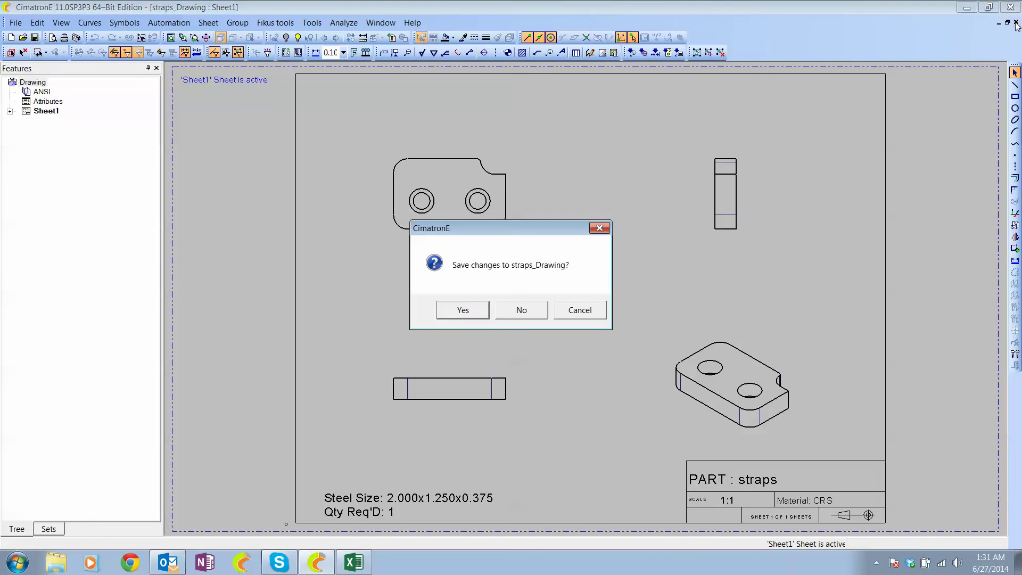
{"action": "left_click", "coordinate": [463, 310]}
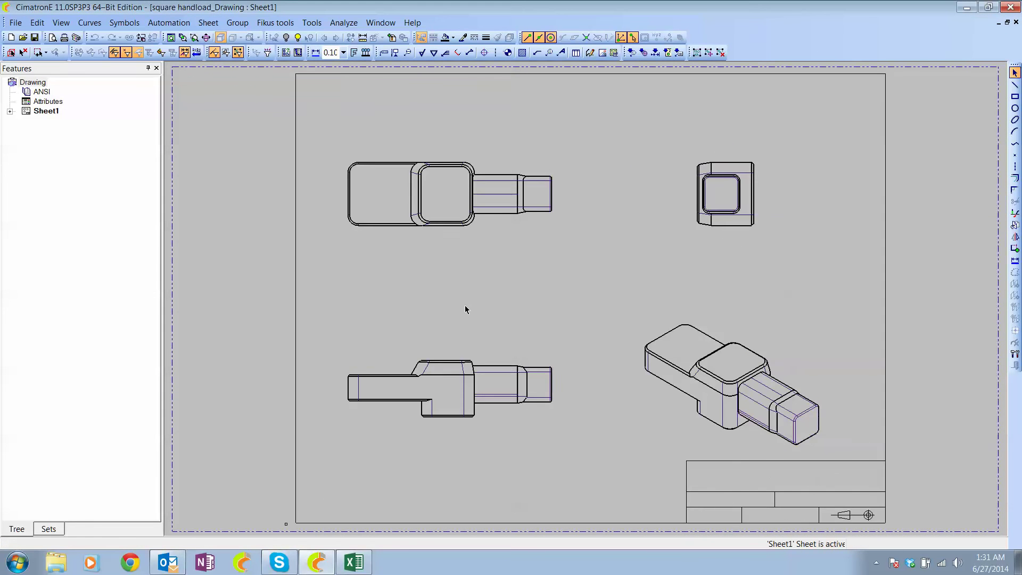
{"action": "left_click", "coordinate": [1016, 23]}
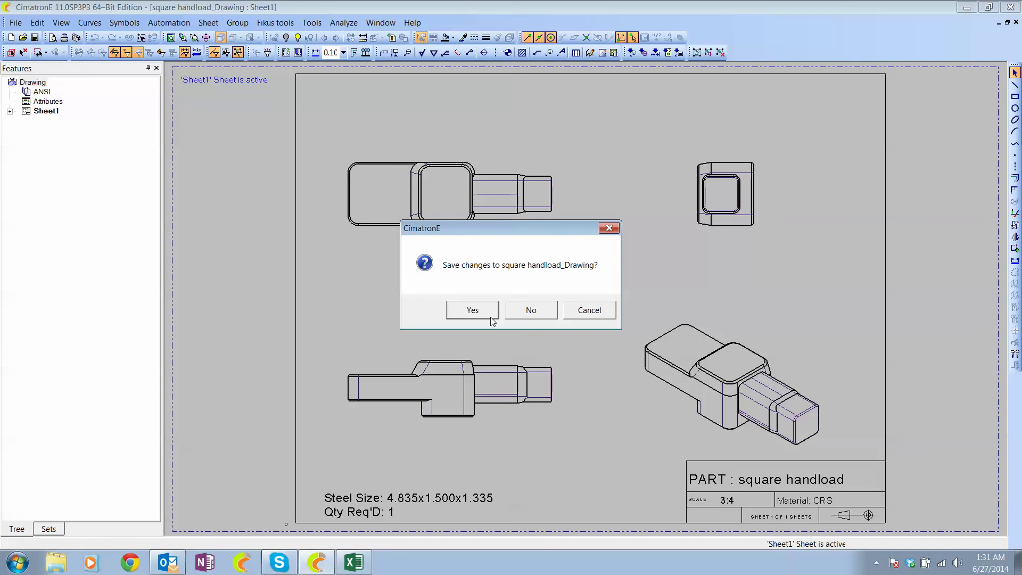
{"action": "left_click", "coordinate": [476, 310]}
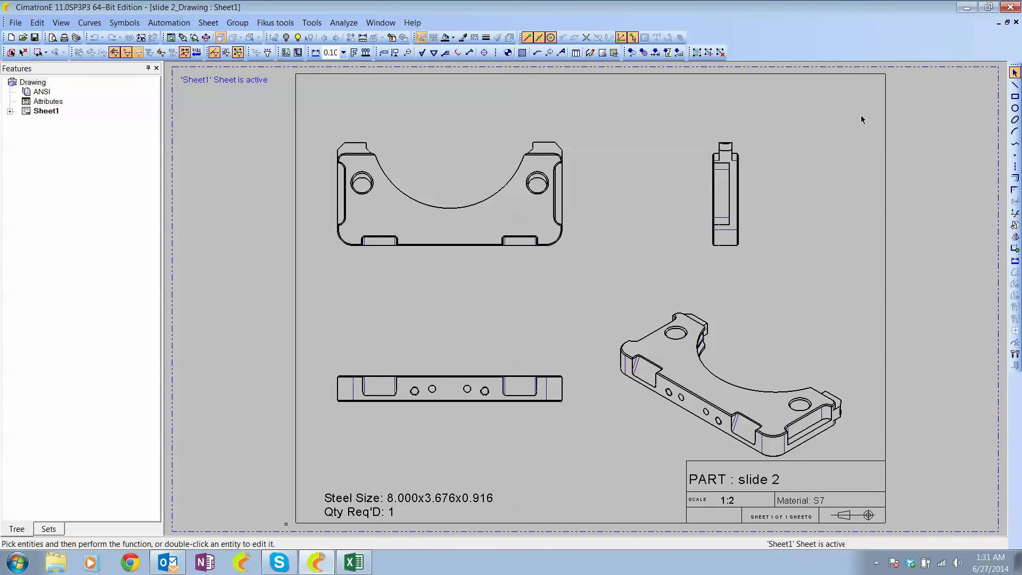
{"action": "left_click", "coordinate": [1016, 23]}
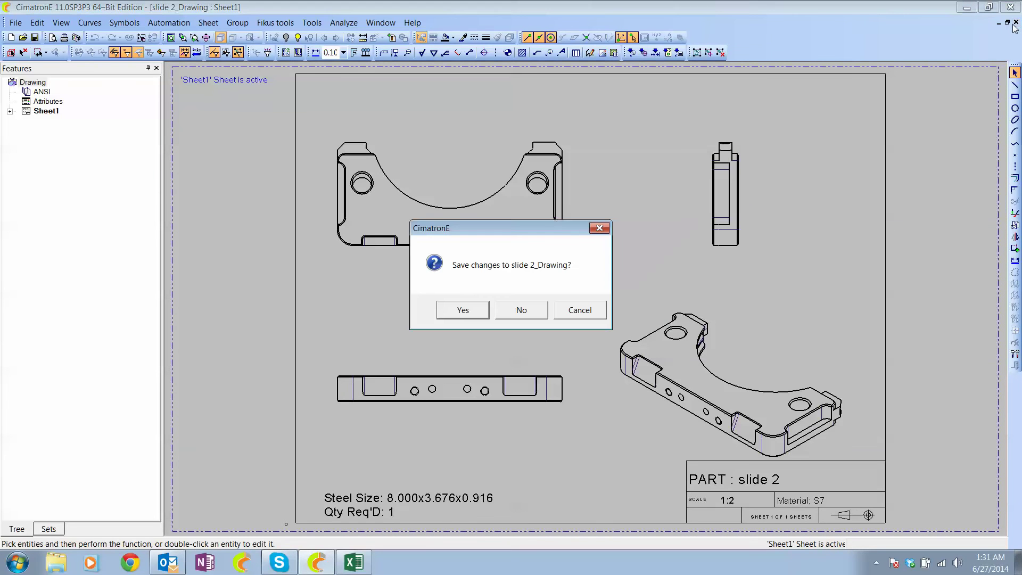
{"action": "left_click", "coordinate": [458, 311]}
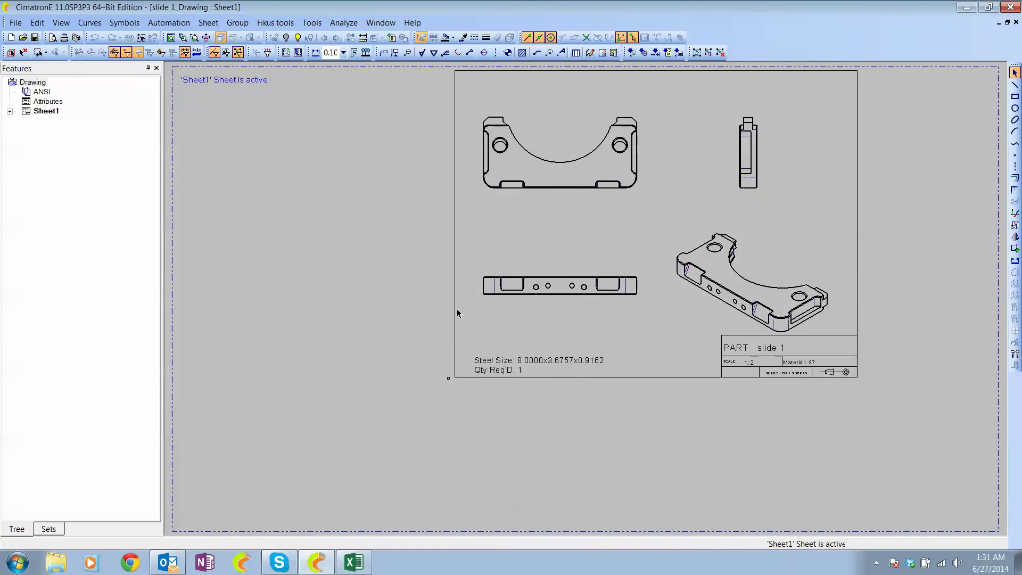
- Save and close the slide 1 drawing
{"action": "left_click", "coordinate": [1008, 23]}
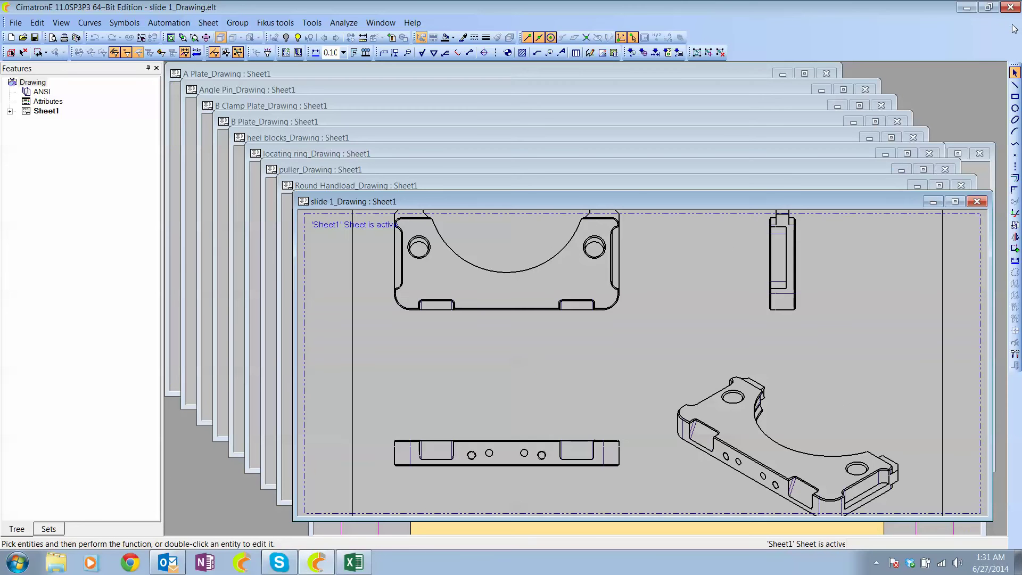
{"action": "left_click", "coordinate": [955, 201]}
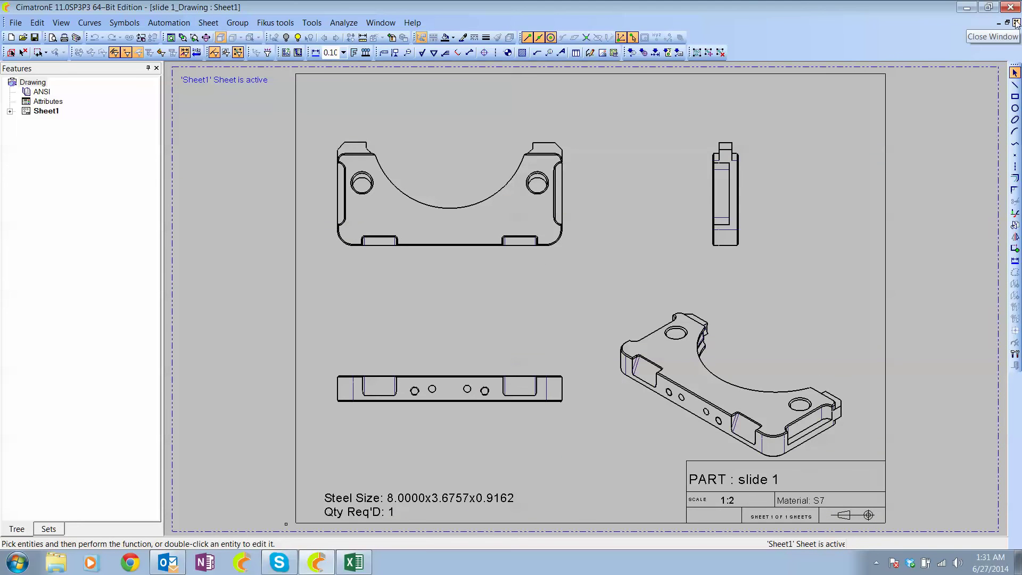
{"action": "left_click", "coordinate": [1016, 23]}
{"action": "left_click", "coordinate": [462, 309]}
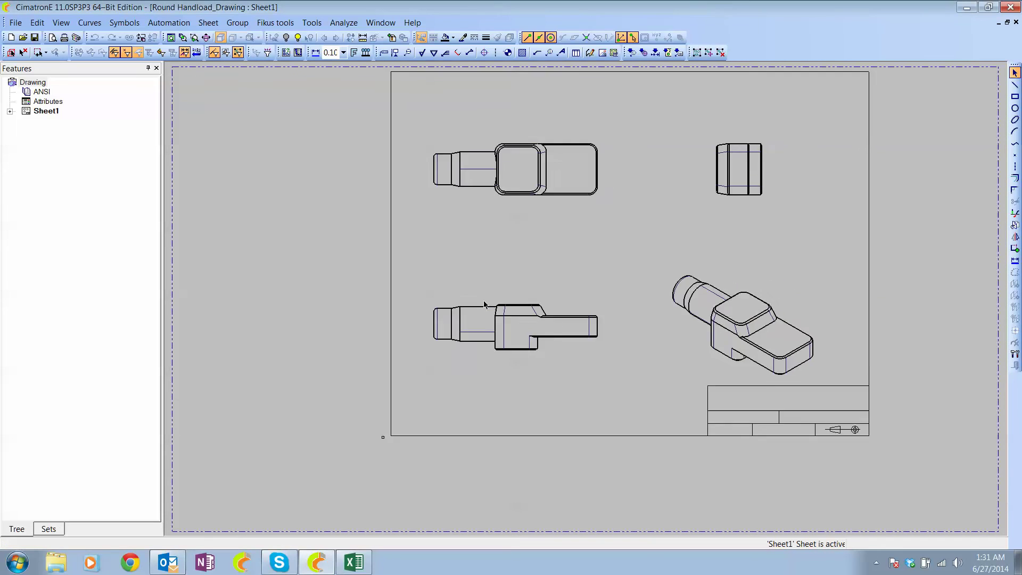
- Save and close the Round Handload, puller, locating ring and heel blocks drawings
{"action": "left_click", "coordinate": [1016, 23]}
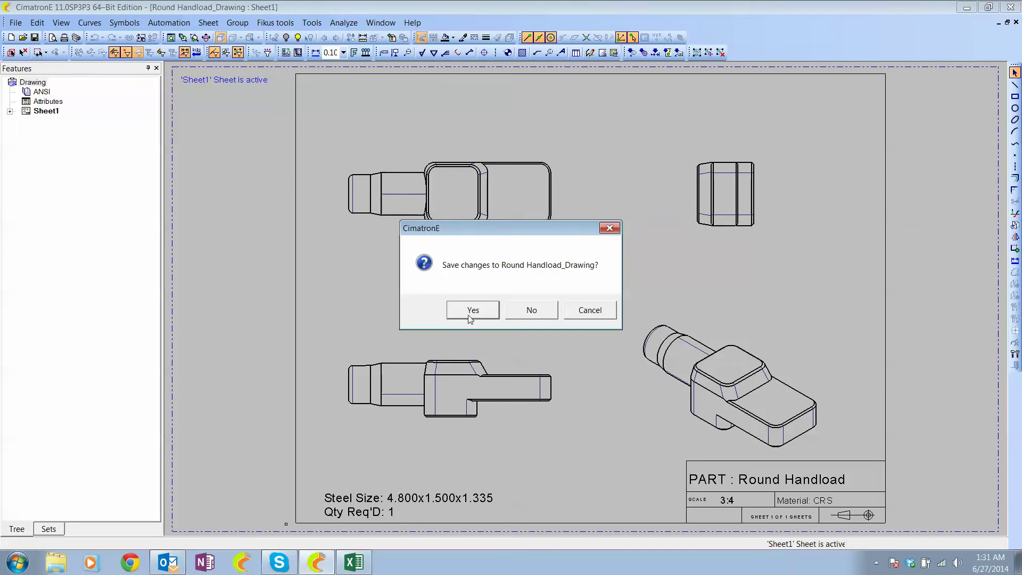
{"action": "left_click", "coordinate": [467, 310]}
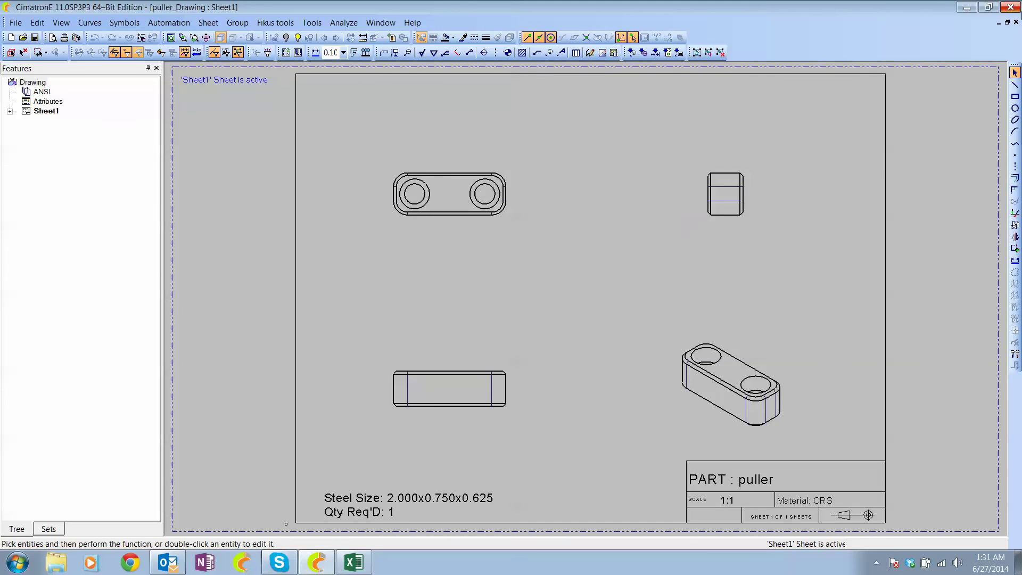
{"action": "left_click", "coordinate": [1016, 23]}
{"action": "left_click", "coordinate": [463, 310]}
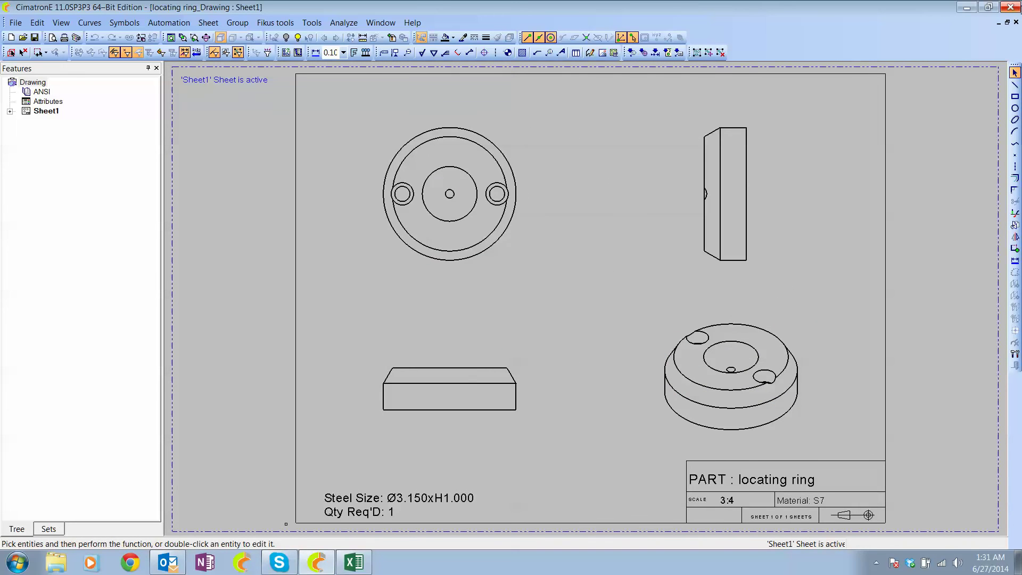
{"action": "left_click", "coordinate": [1016, 23]}
{"action": "left_click", "coordinate": [461, 310]}
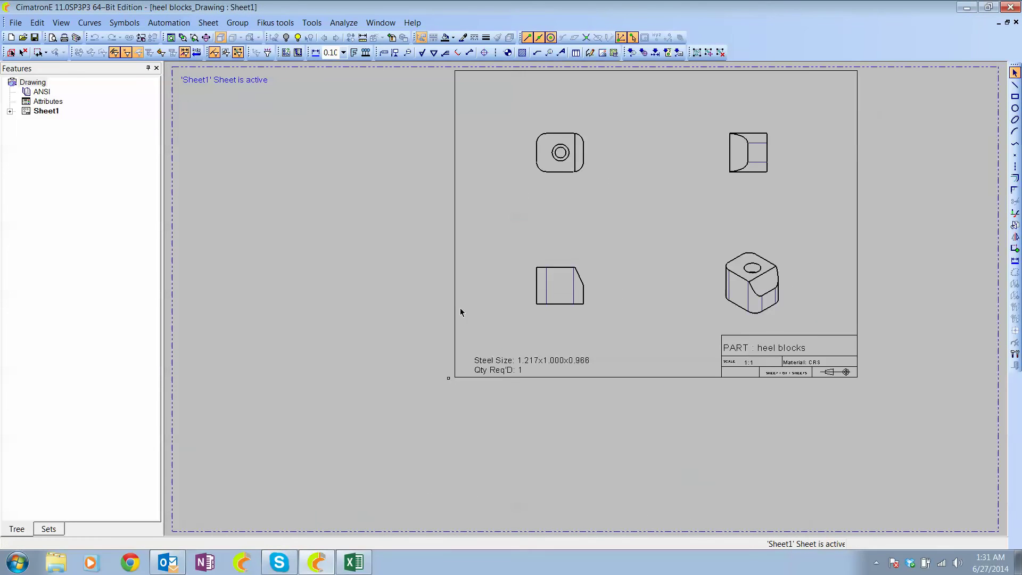
{"action": "left_click", "coordinate": [1015, 23]}
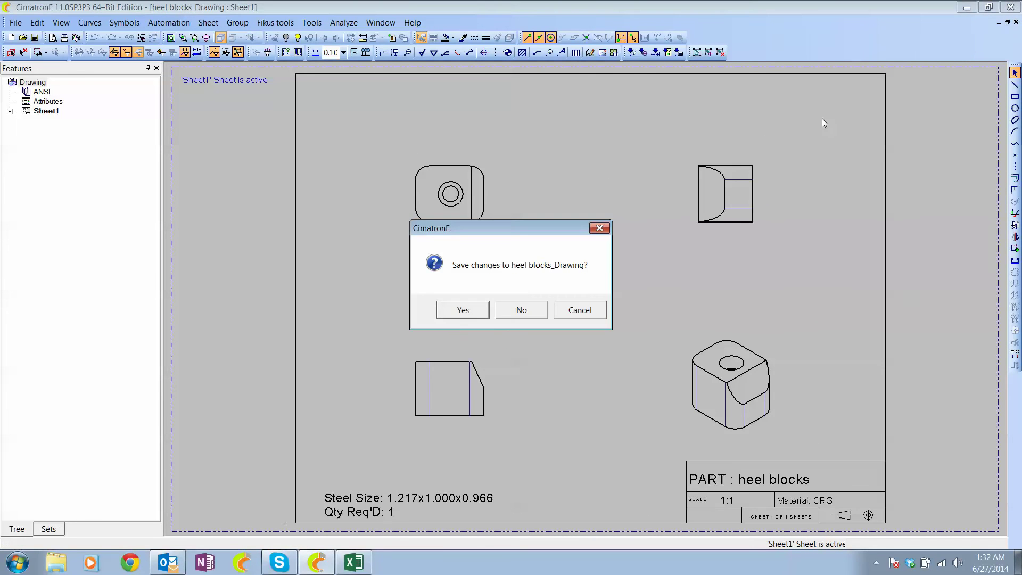
{"action": "left_click", "coordinate": [450, 309]}
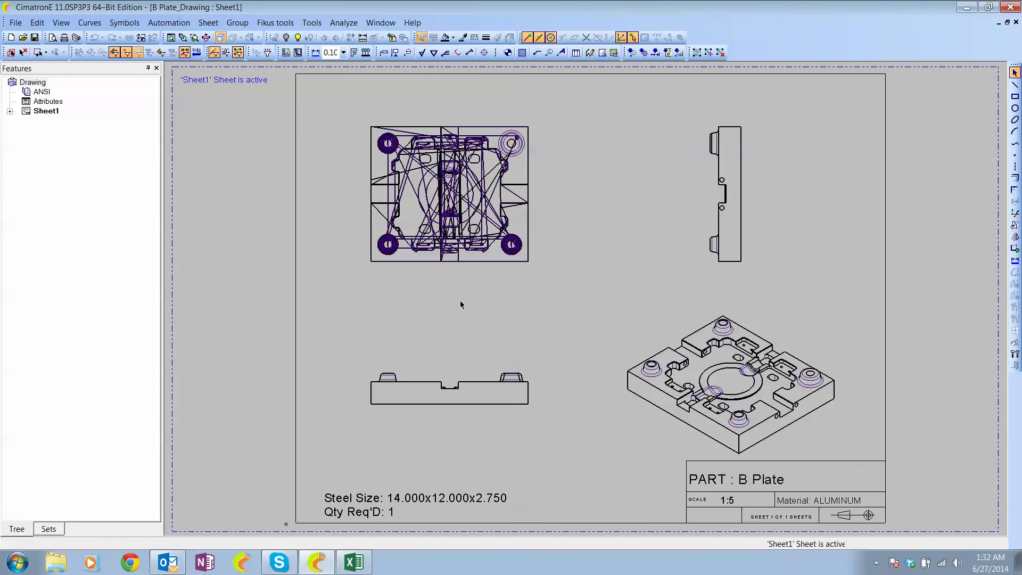
- Try to delete the stray curves over the top view of the B Plate drawing while the sheet is active
{"action": "left_click", "coordinate": [505, 193]}
{"action": "key", "text": "Delete"}
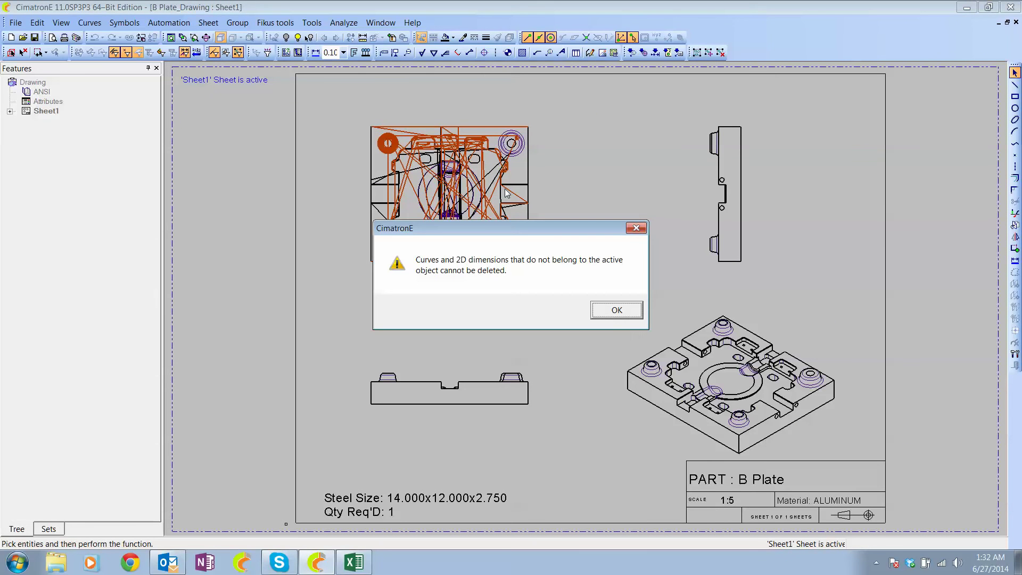
{"action": "left_click", "coordinate": [612, 309]}
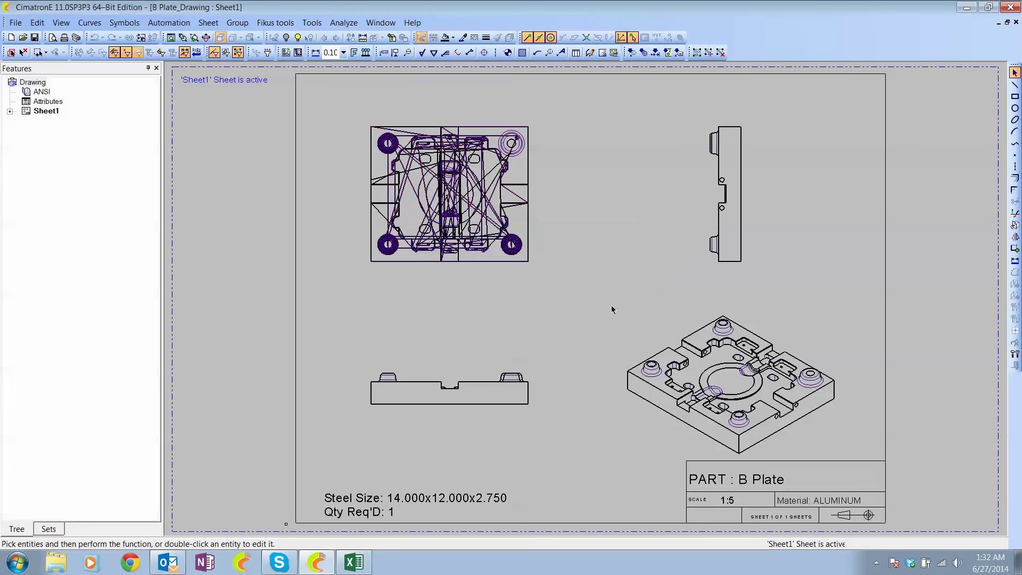
- Activate the B Plate drawing's TOP view to clear its stray curves, and reactivate the sheet
{"action": "right_click", "coordinate": [528, 193]}
{"action": "left_click", "coordinate": [568, 215]}
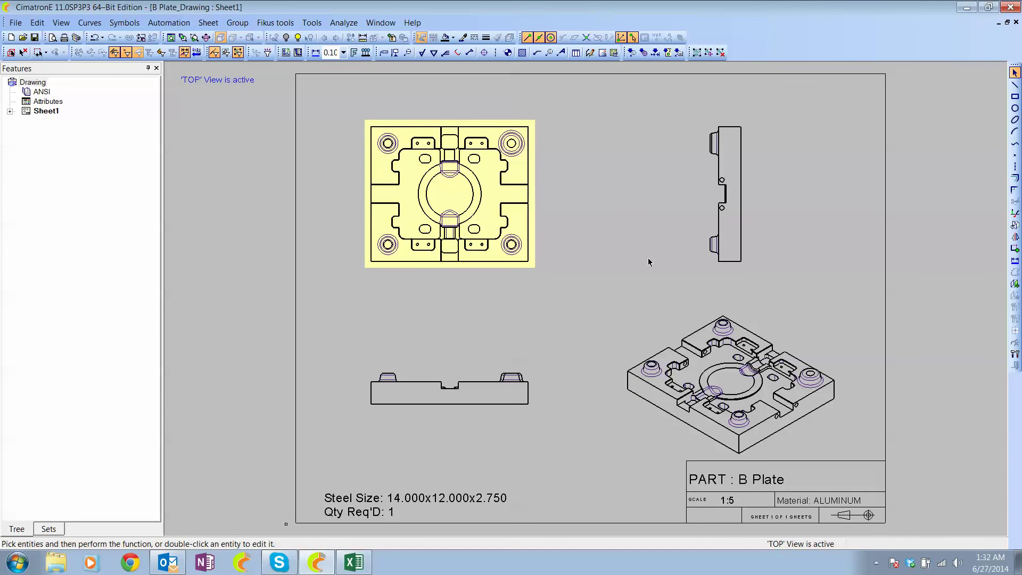
{"action": "right_click", "coordinate": [625, 233]}
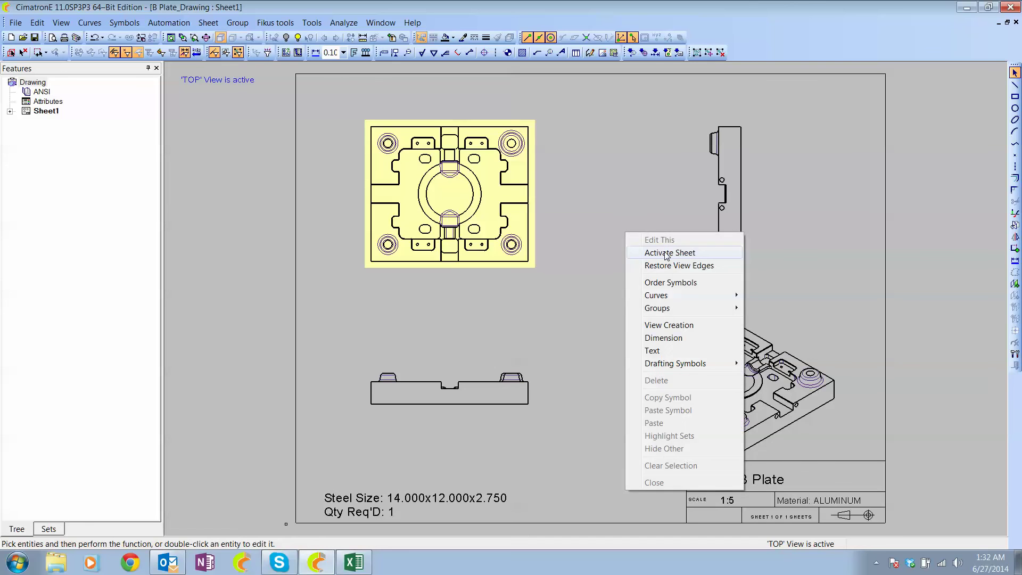
{"action": "left_click", "coordinate": [687, 255]}
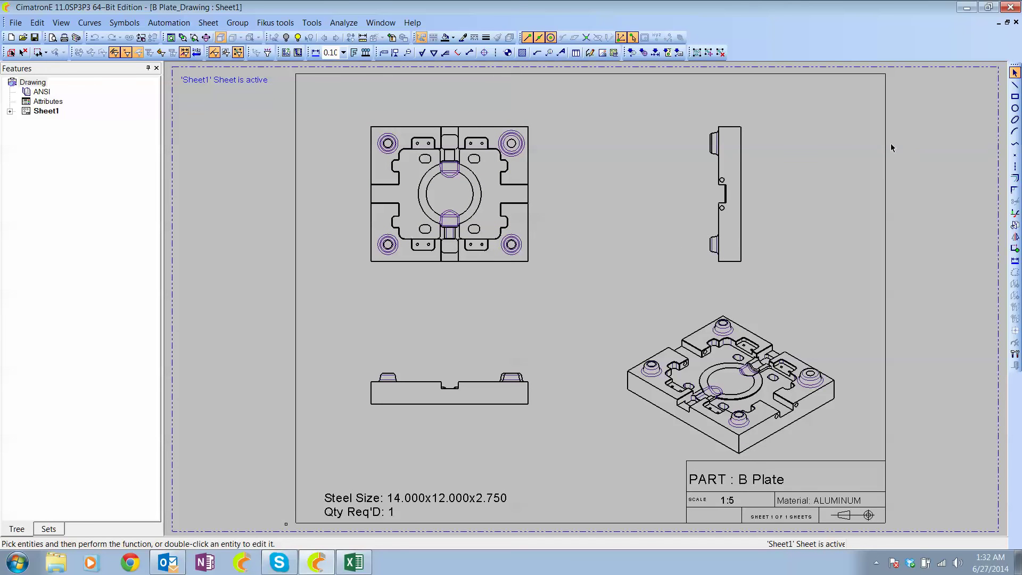
- Save and close the B Plate, B Clamp Plate, Angle Pin and A Plate drawings
{"action": "left_click", "coordinate": [1015, 22]}
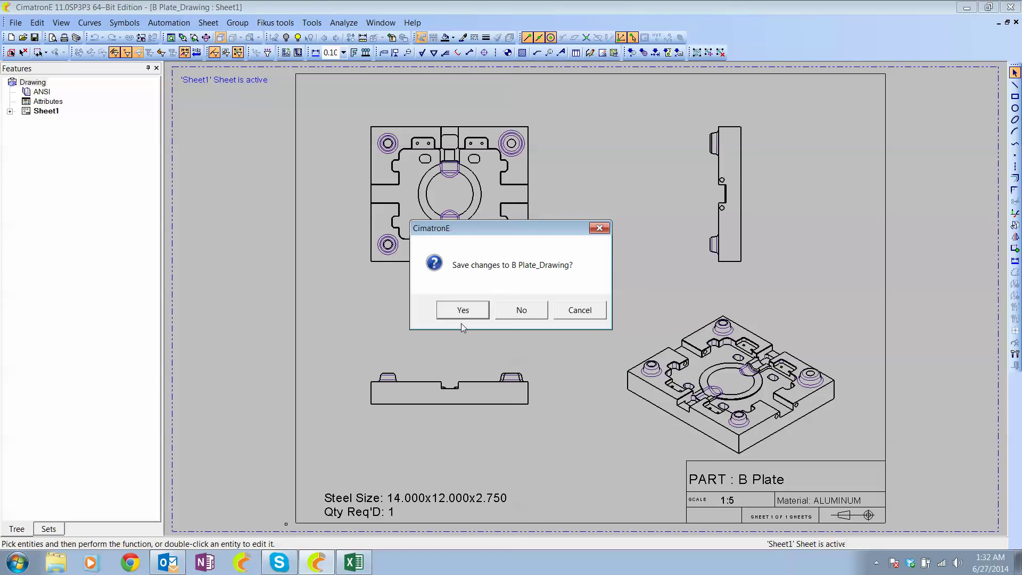
{"action": "left_click", "coordinate": [463, 310]}
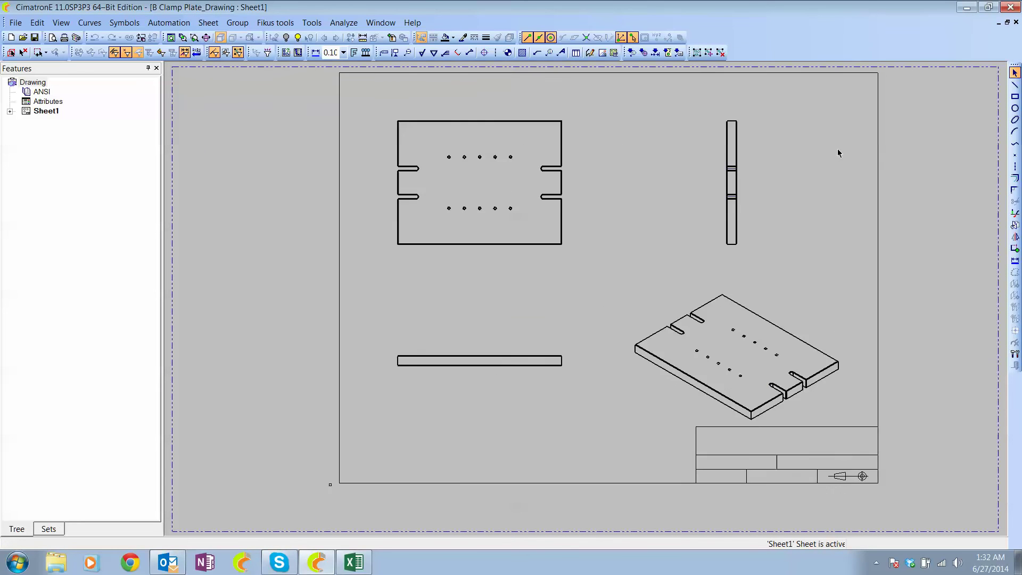
{"action": "left_click", "coordinate": [1016, 22]}
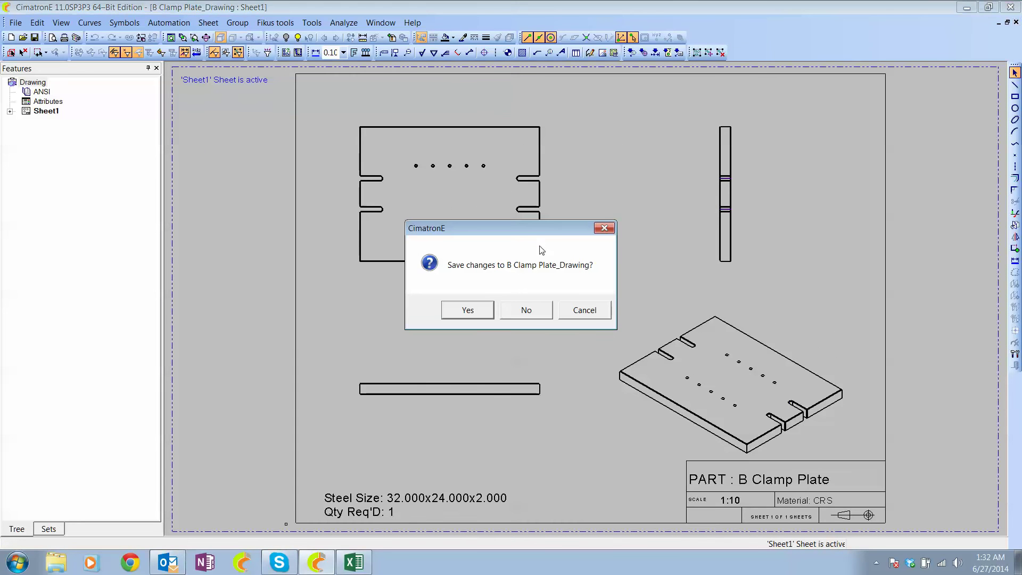
{"action": "left_click", "coordinate": [486, 307]}
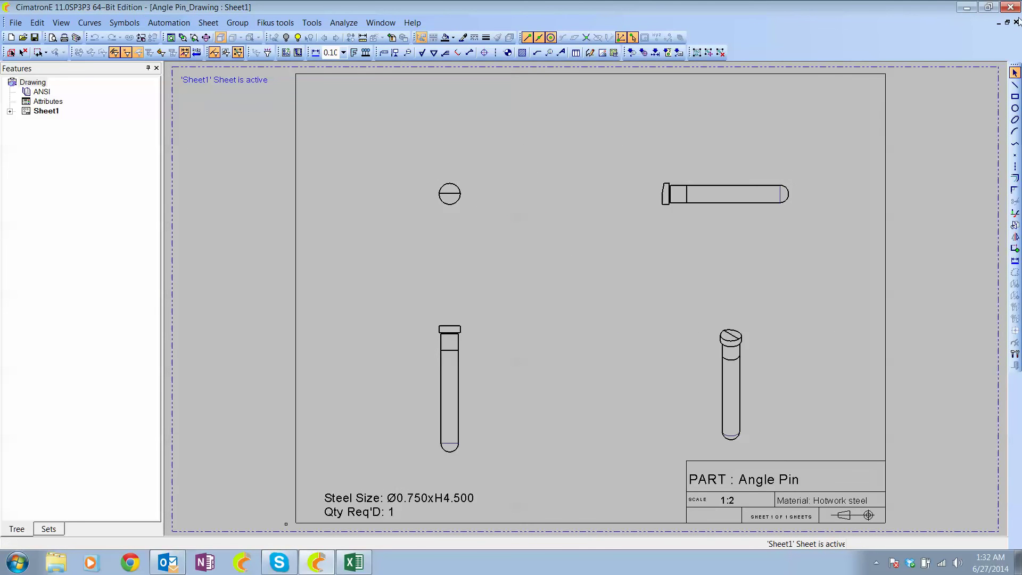
{"action": "left_click", "coordinate": [1015, 22]}
{"action": "left_click", "coordinate": [461, 310]}
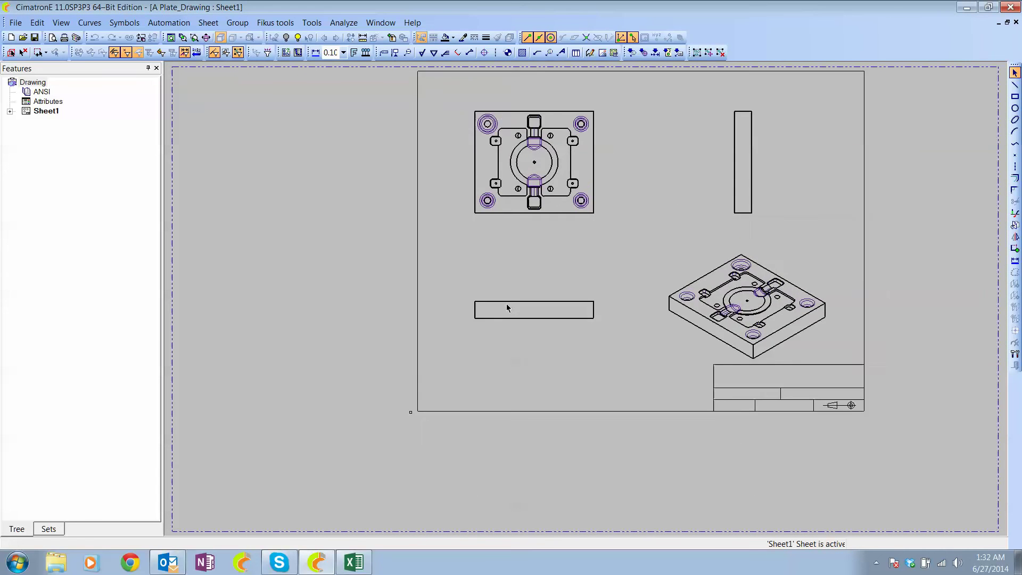
{"action": "left_click", "coordinate": [1015, 23]}
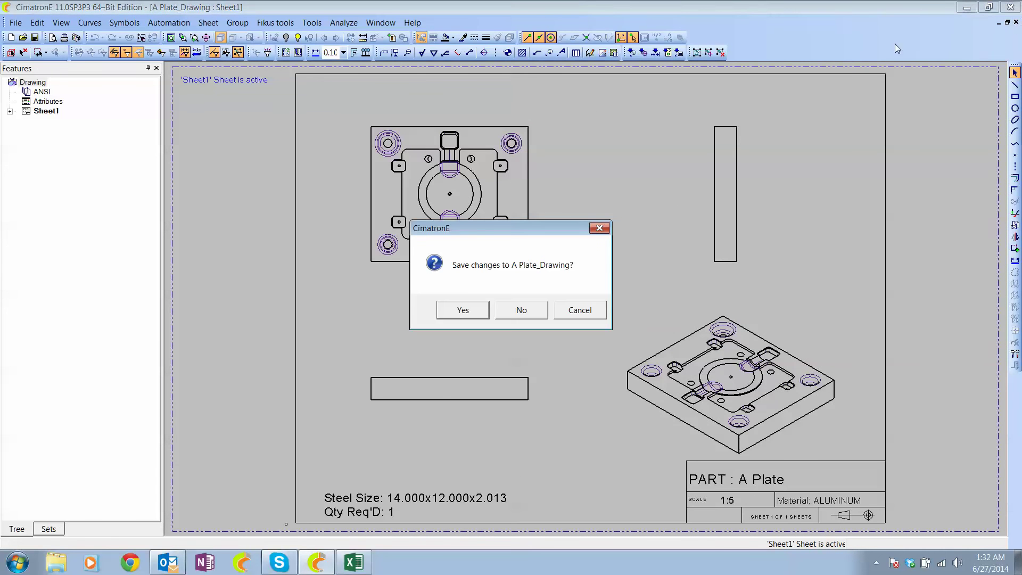
{"action": "left_click", "coordinate": [460, 310]}
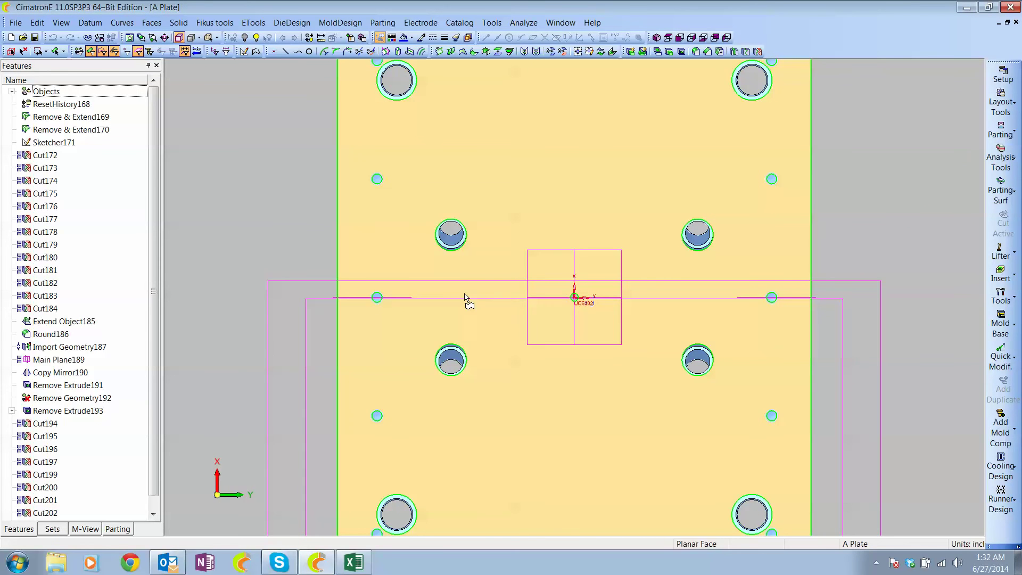